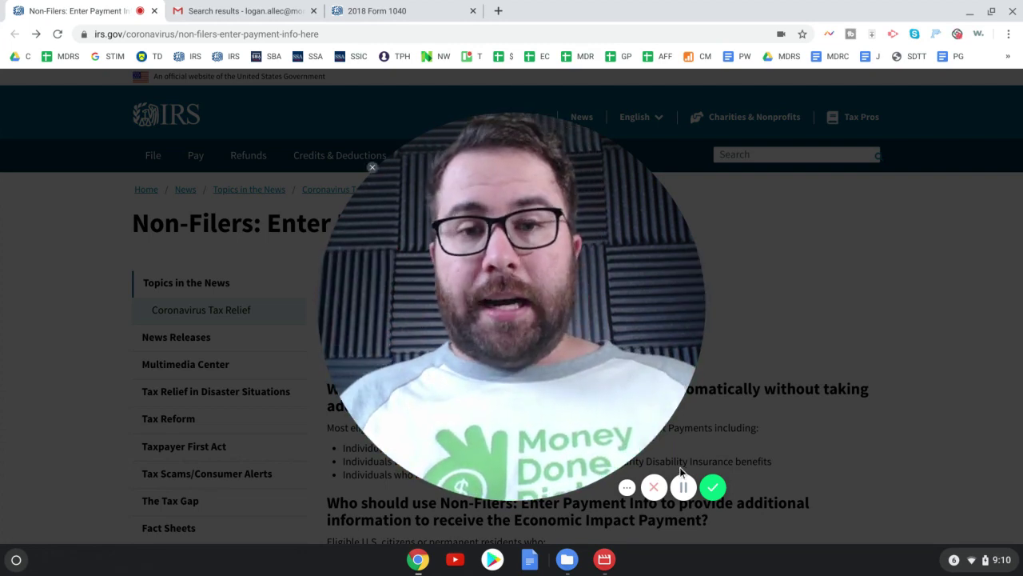
- Follow the 'Non-Filers: Enter Payment Info Here' button and scroll through the explanation page
click(497, 484)
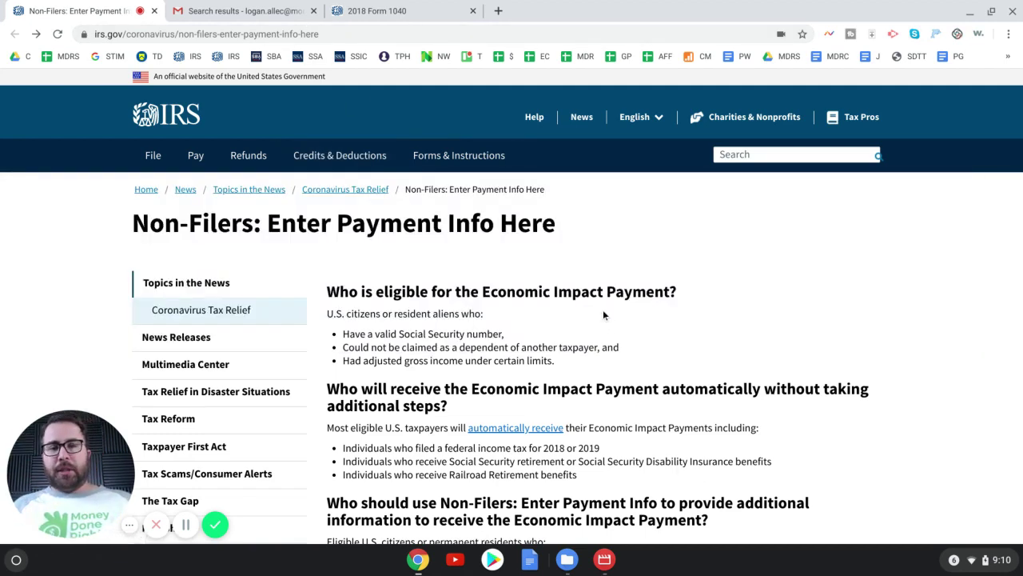
scroll(604, 313, down, 1)
scroll(603, 313, down, 3)
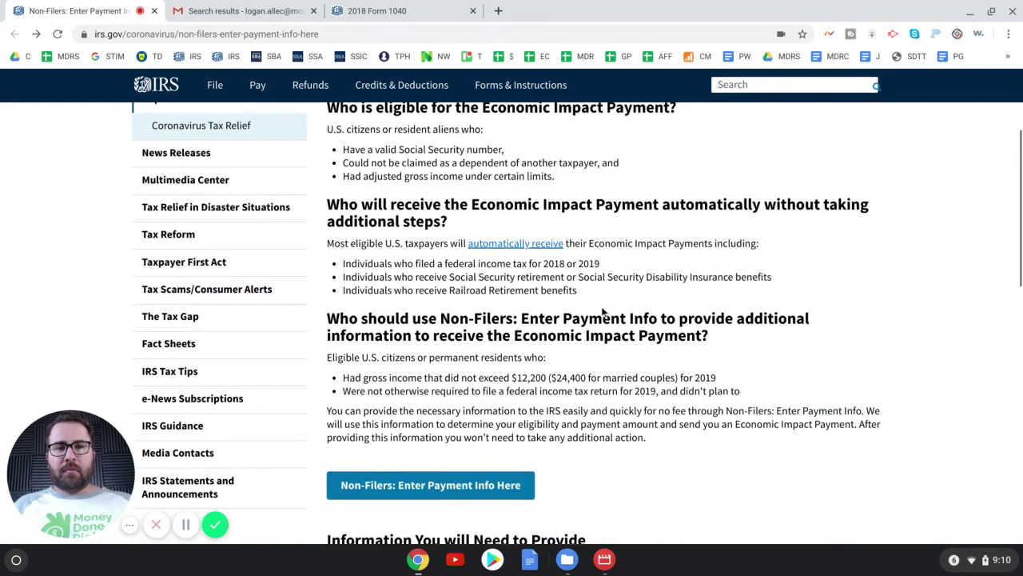
scroll(603, 312, down, 2)
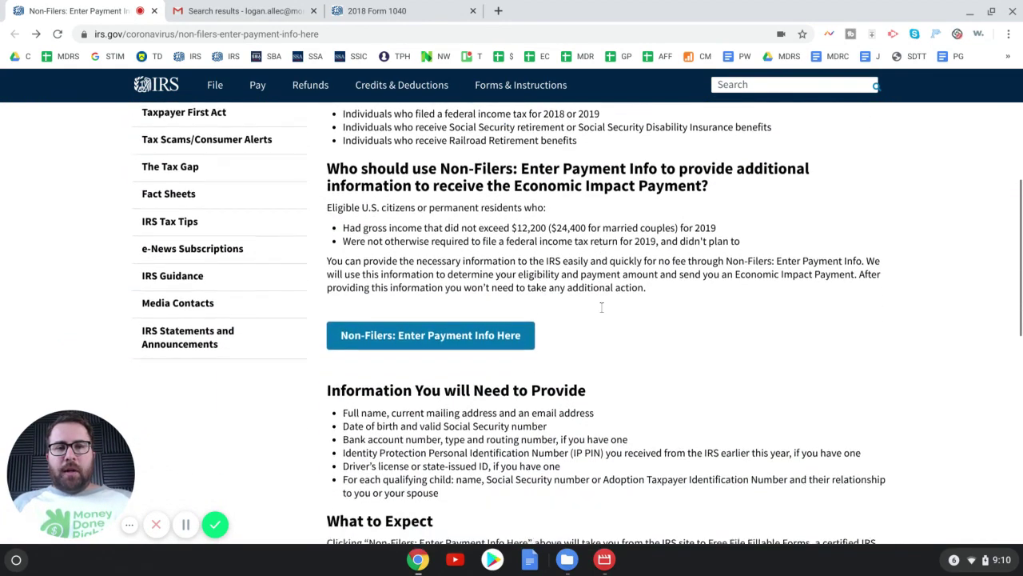
scroll(603, 312, down, 1)
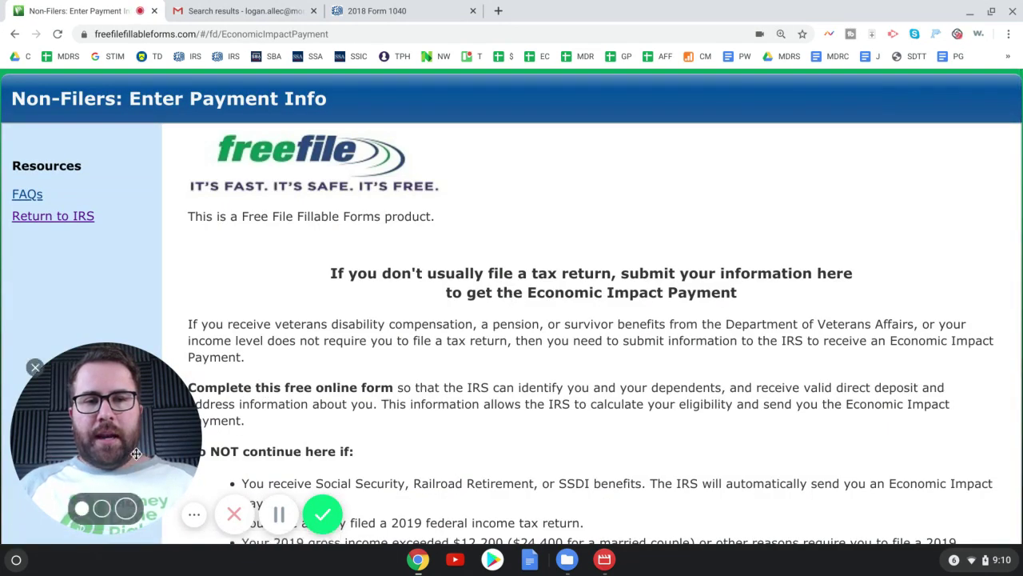
- Zoom to 125% and highlight the first 'Do NOT continue here if' bullet about benefits
click(99, 506)
key(ctrl+minus)
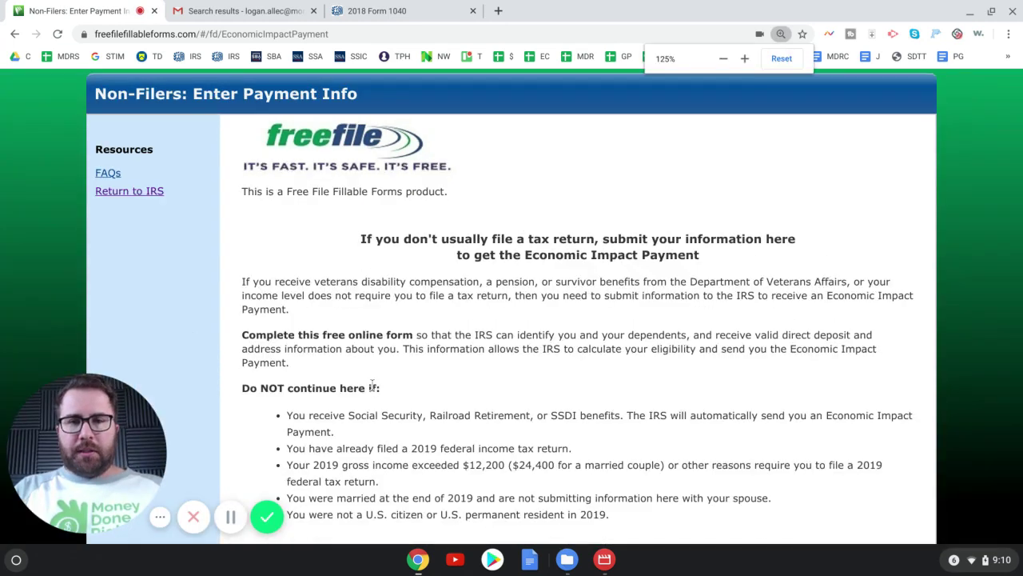
scroll(412, 371, down, 2)
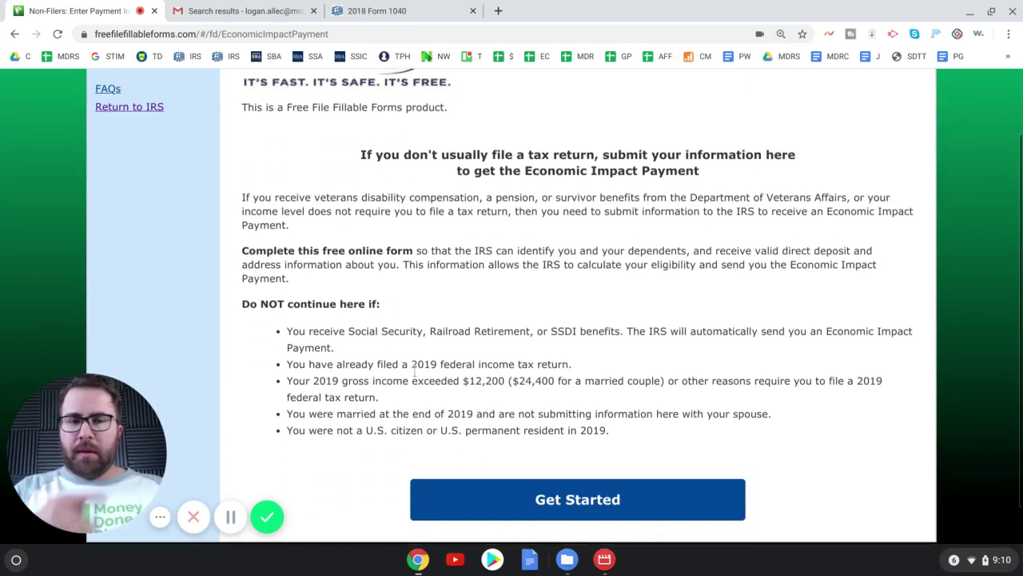
scroll(414, 371, down, 1)
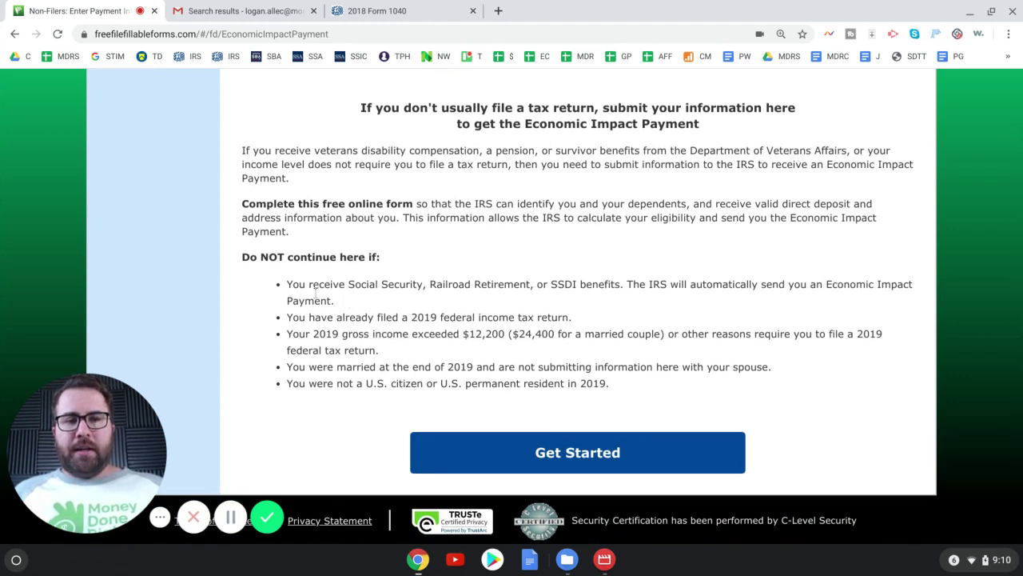
drag(289, 286, 661, 302)
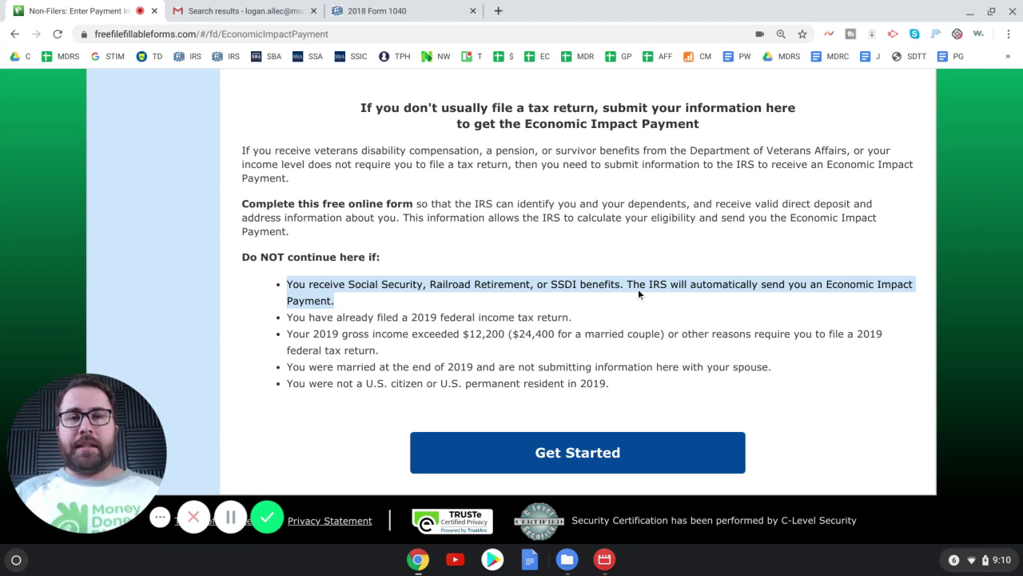
drag(620, 285, 373, 269)
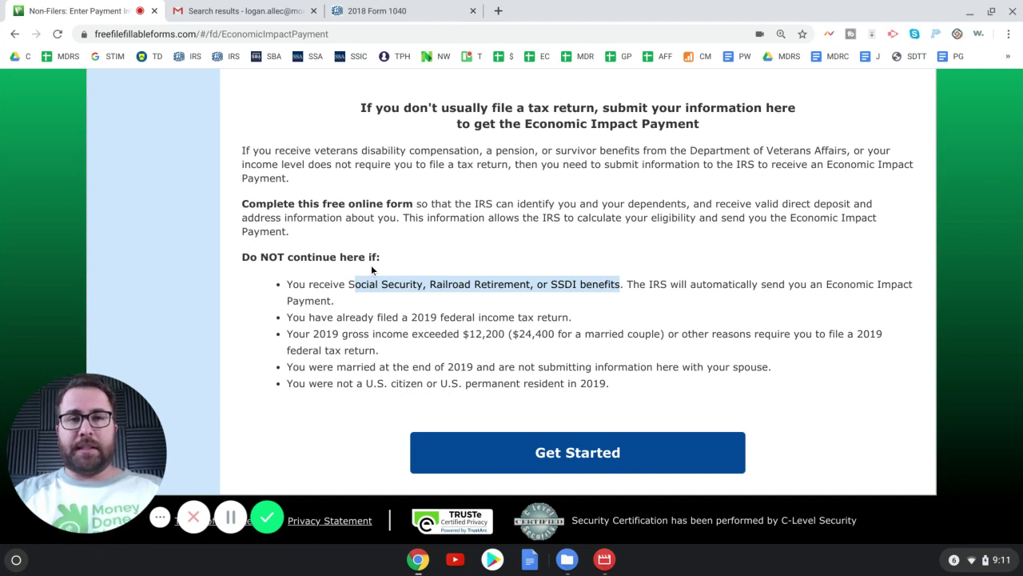
click(384, 266)
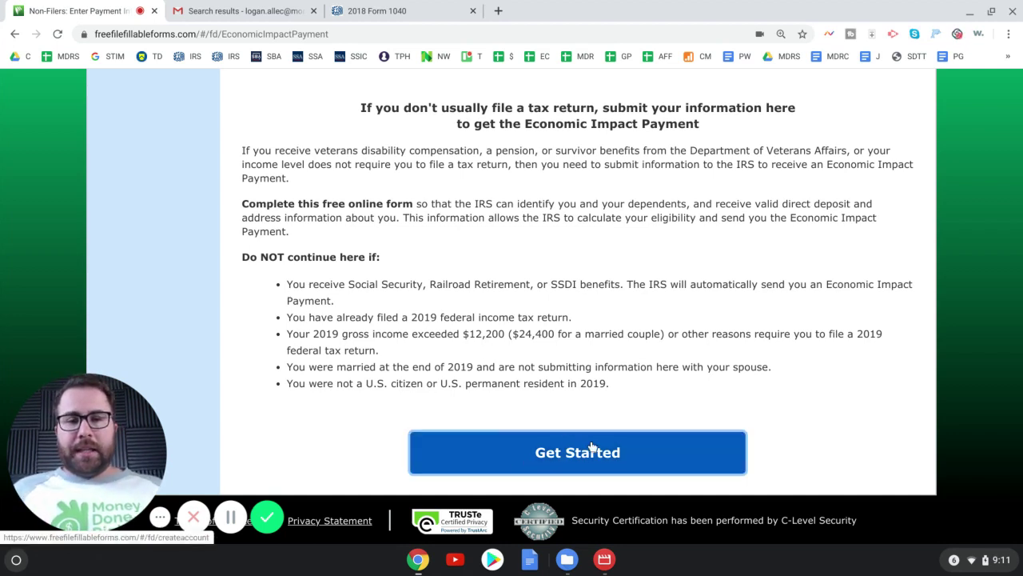
click(634, 463)
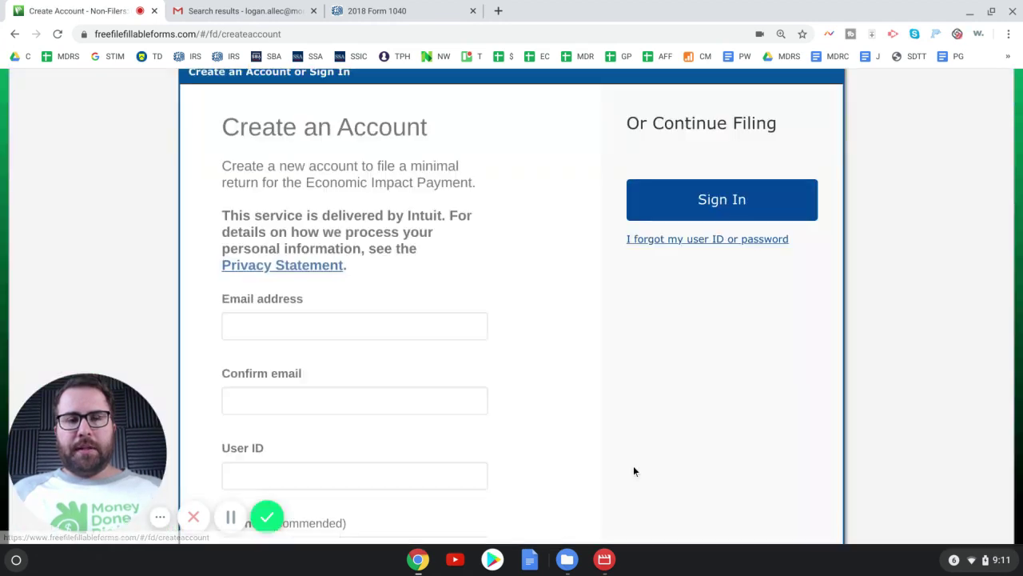
click(14, 33)
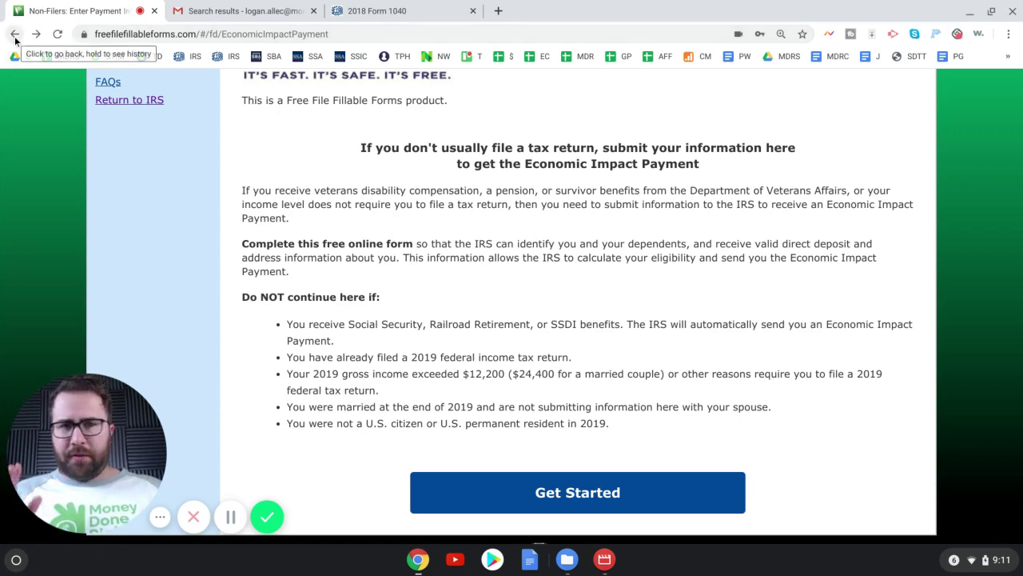
click(15, 36)
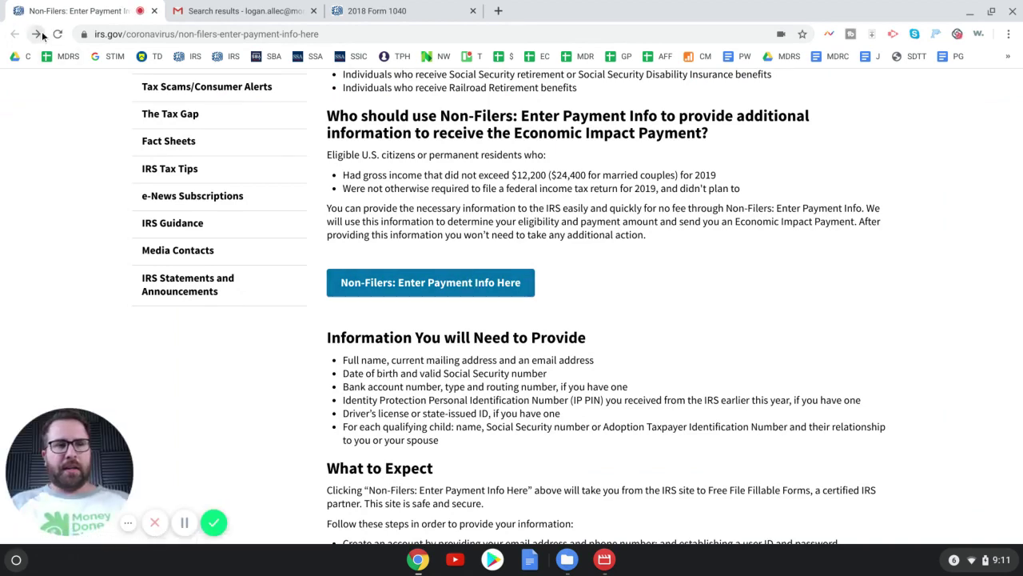
click(36, 34)
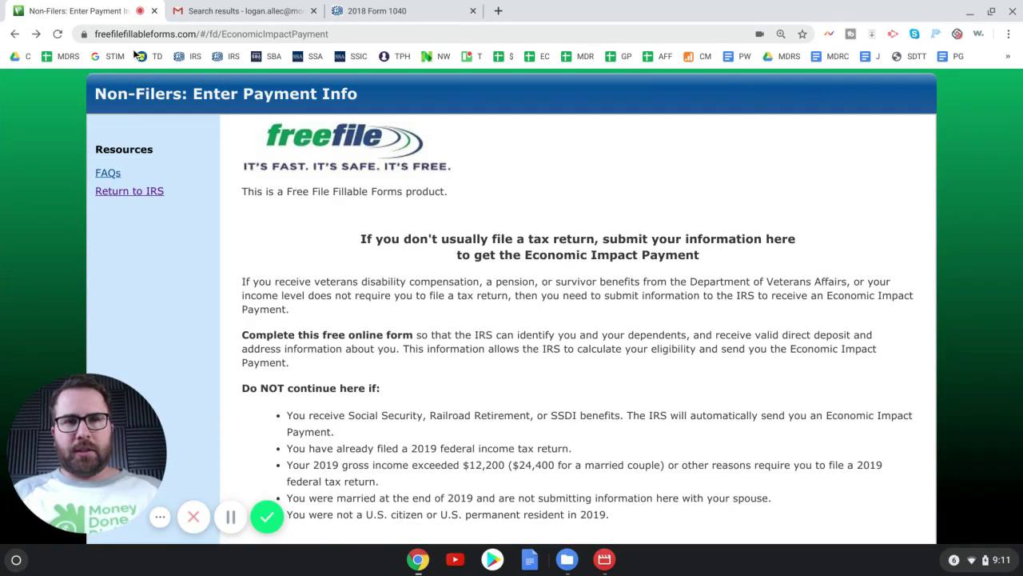
scroll(392, 183, down, 1)
scroll(623, 454, down, 2)
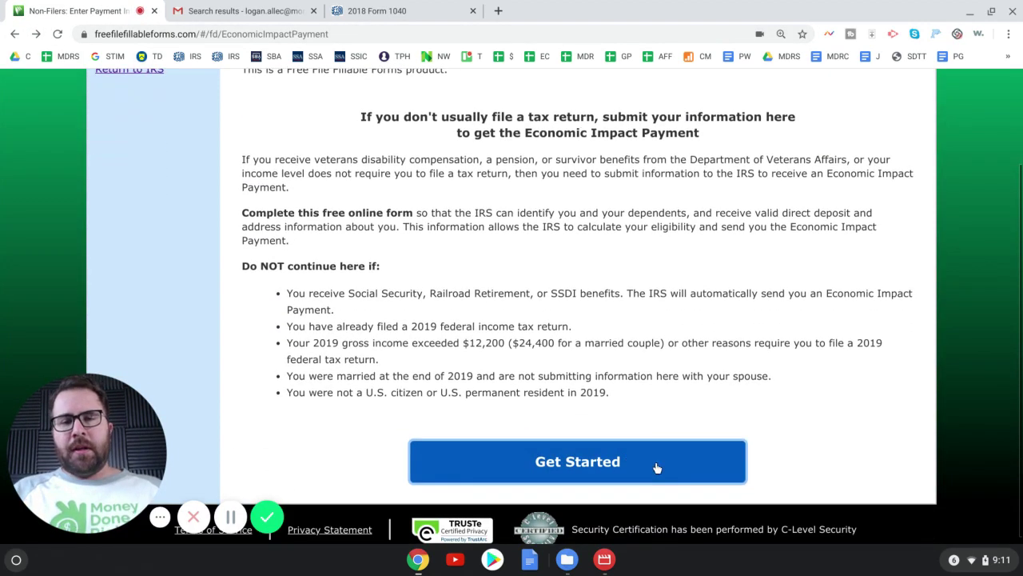
click(639, 469)
scroll(459, 352, down, 2)
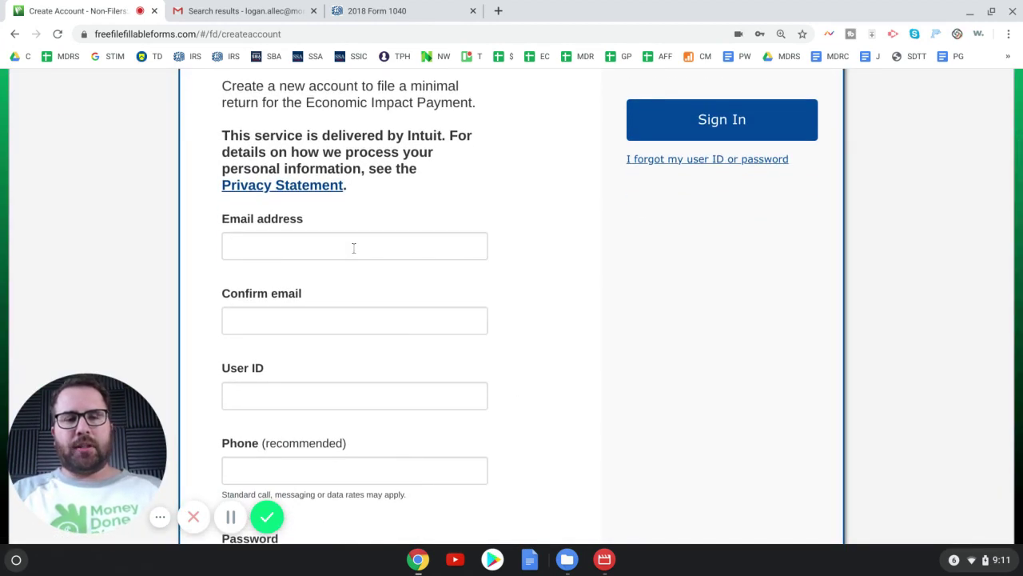
- Enter the account email address twice and a User ID, leaving the phone number blank
click(354, 248)
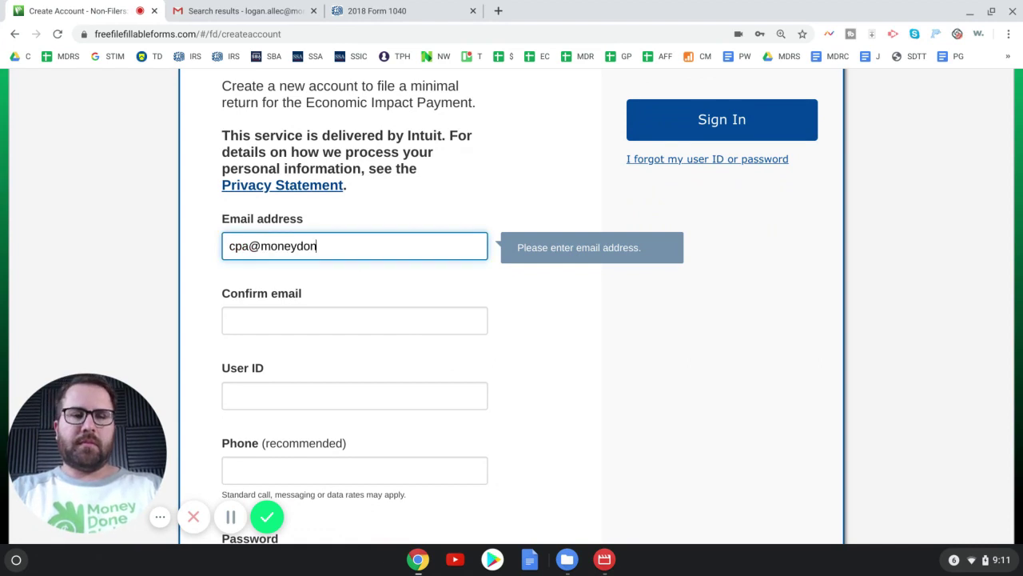
key(Tab)
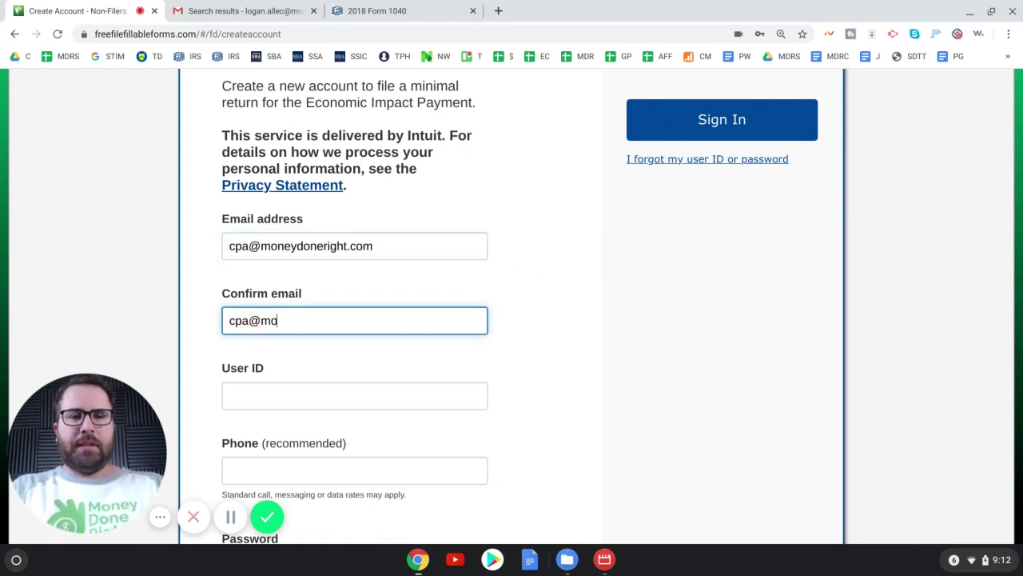
key(Tab)
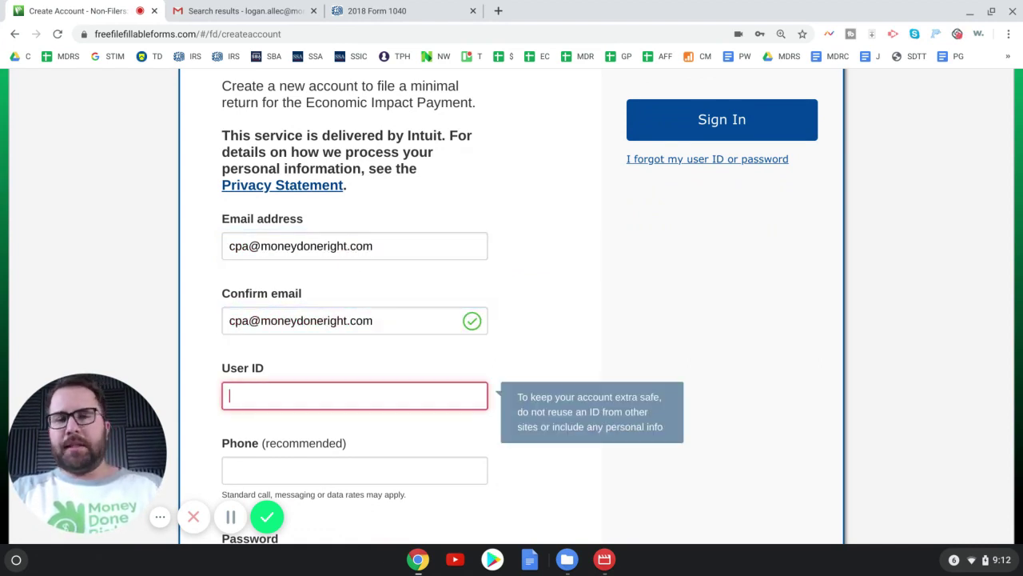
scroll(519, 202, down, 1)
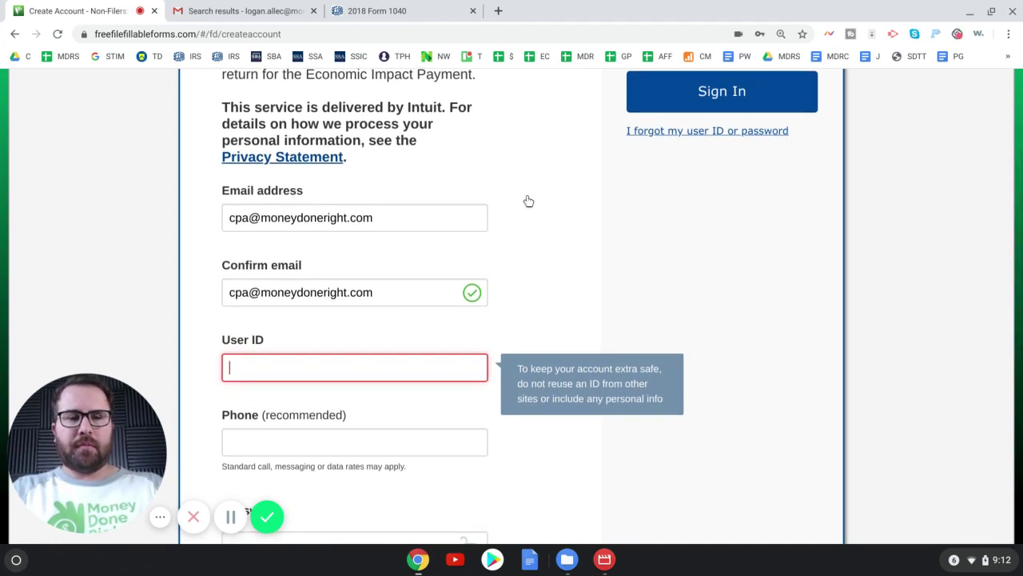
text(moneydoneright)
key(Tab)
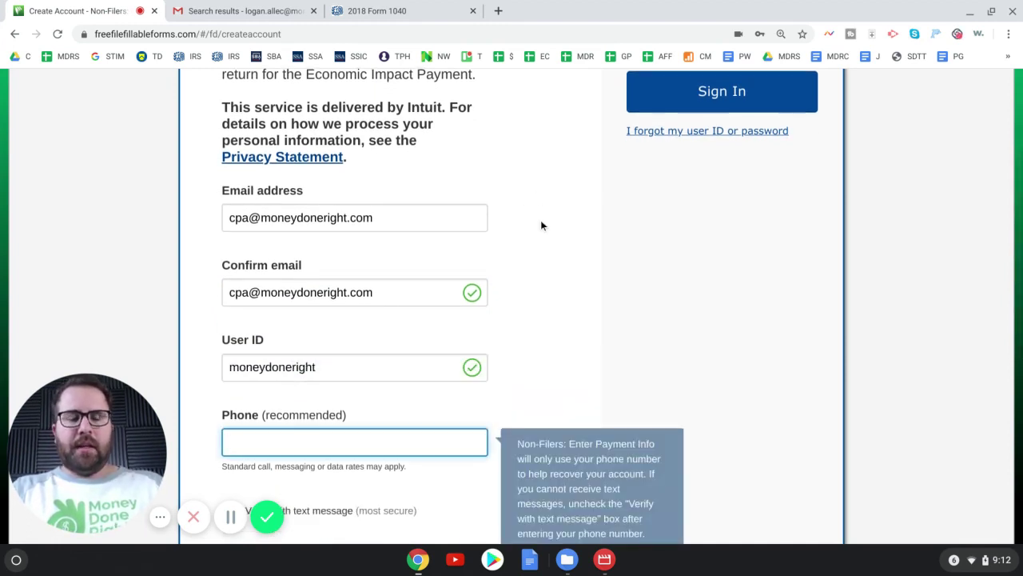
scroll(541, 232, down, 3)
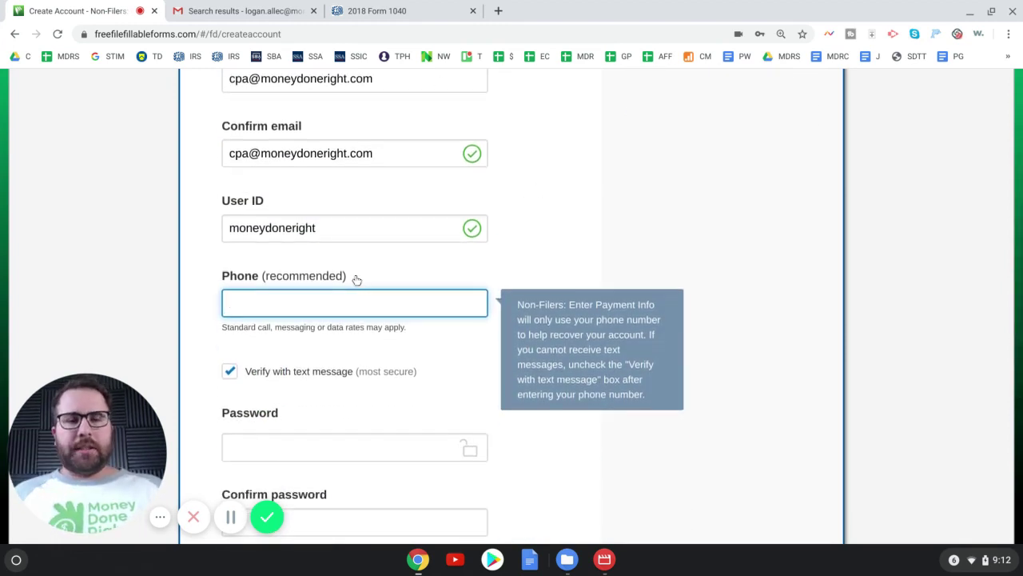
scroll(359, 279, down, 1)
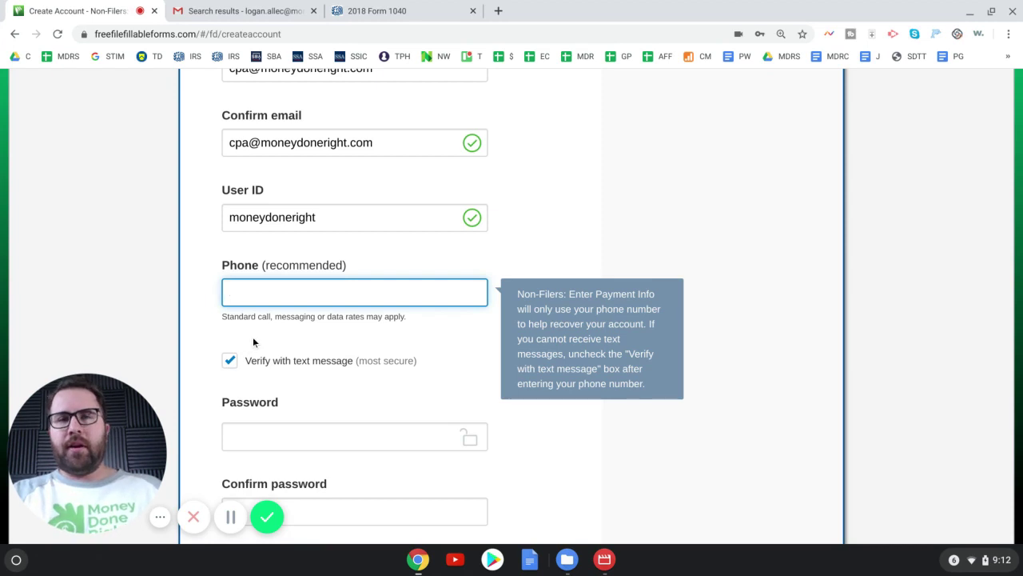
scroll(253, 342, down, 1)
scroll(253, 343, down, 2)
scroll(254, 336, down, 1)
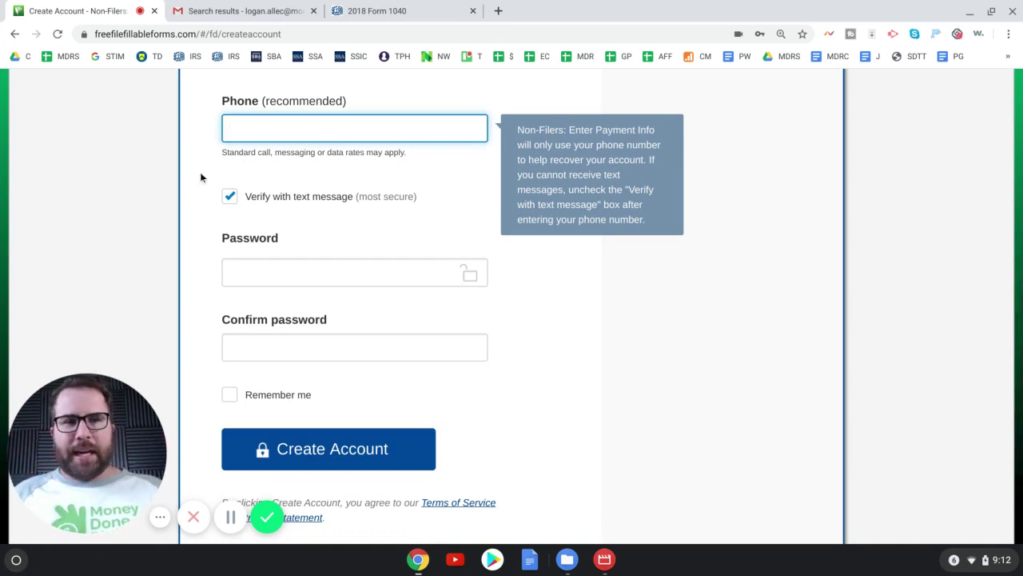
click(231, 198)
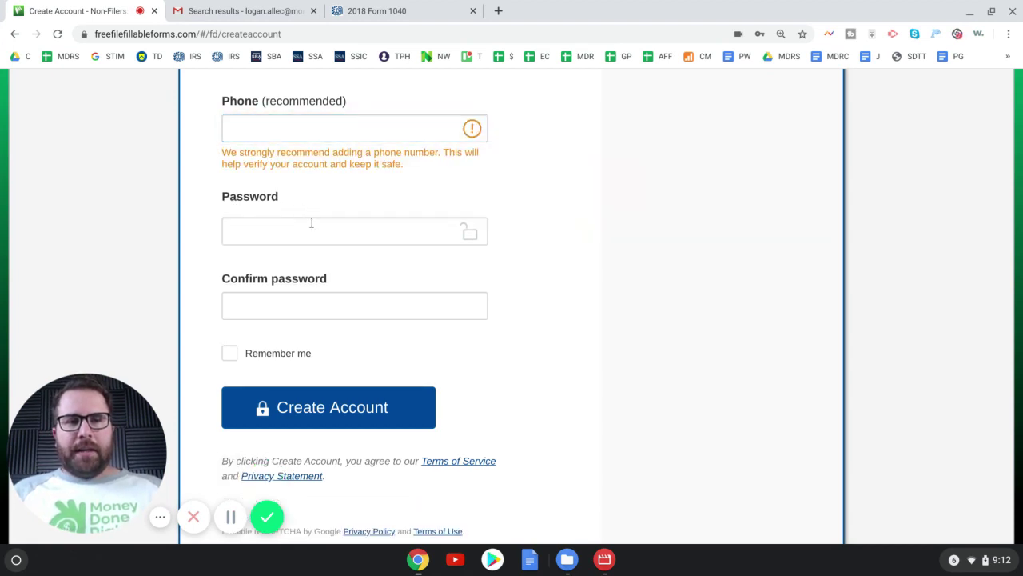
- Set a matching password and confirmation, and tick Remember me
click(315, 228)
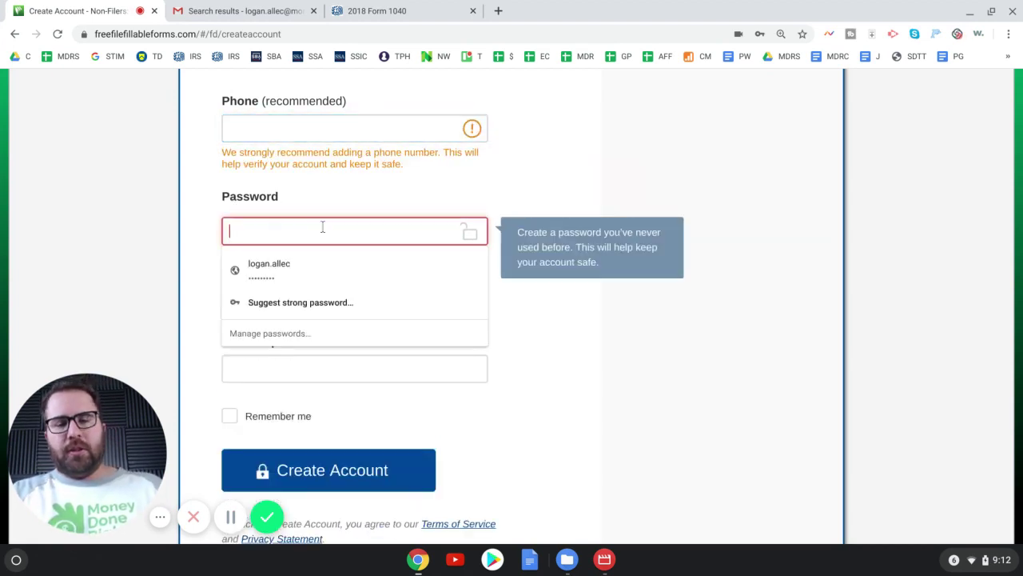
click(354, 368)
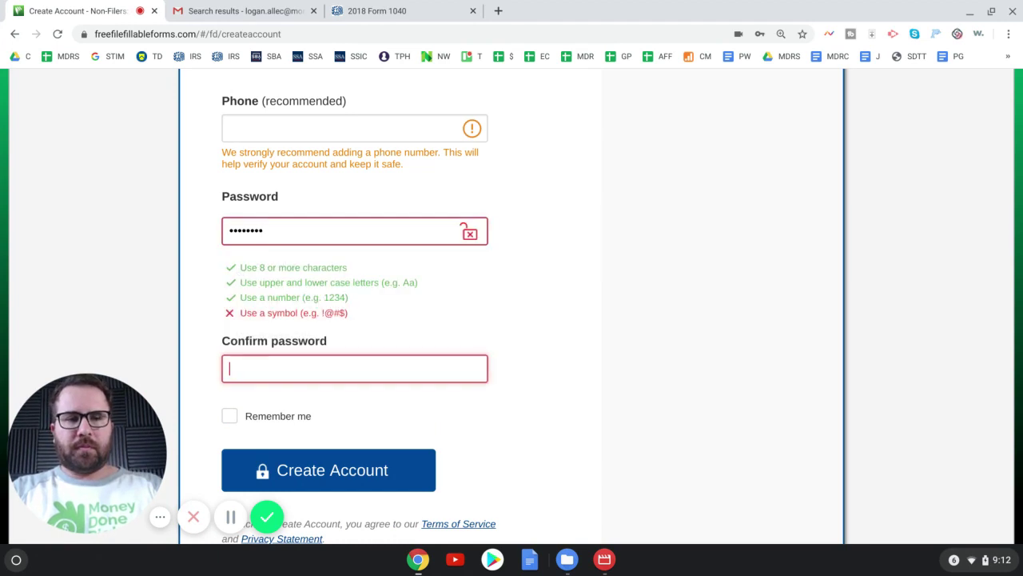
key(ctrl+a)
text(•••)
click(281, 222)
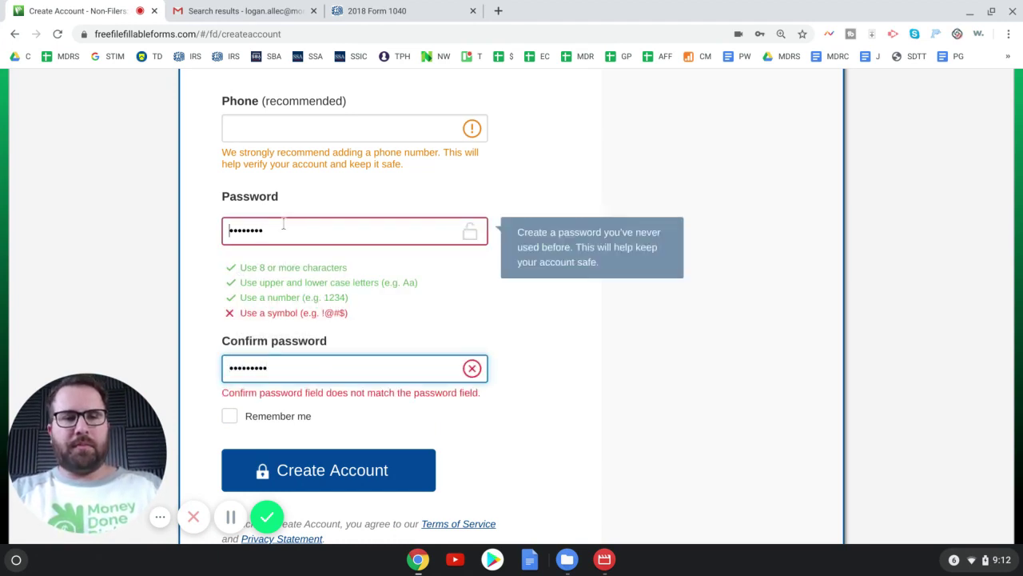
text(•)
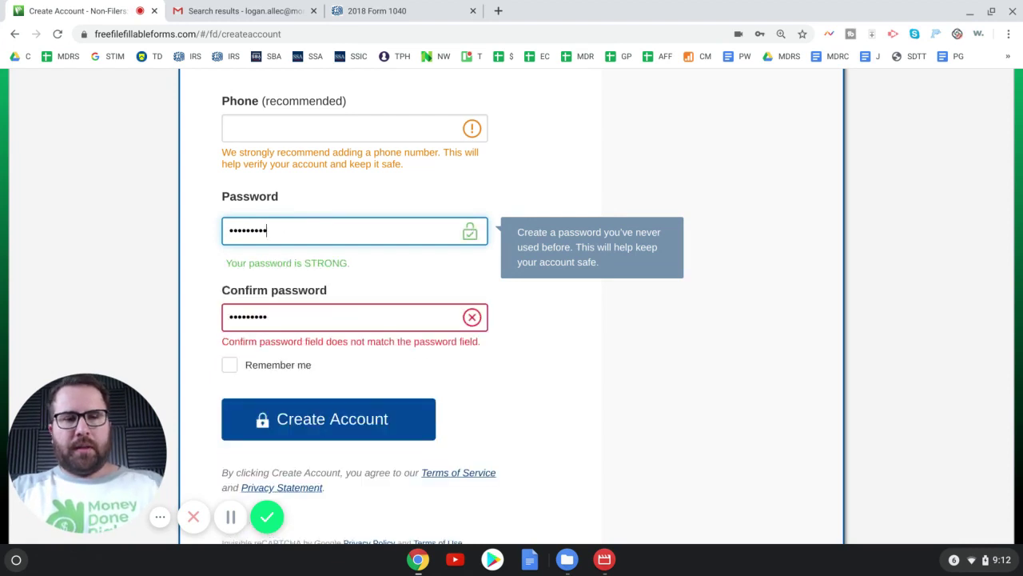
drag(316, 322, 224, 321)
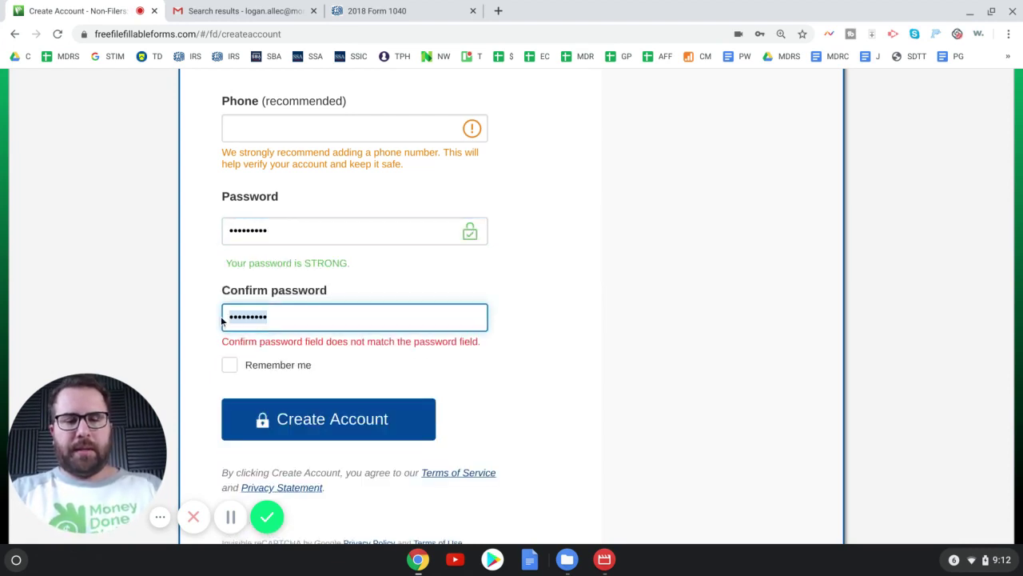
text(•••••••••)
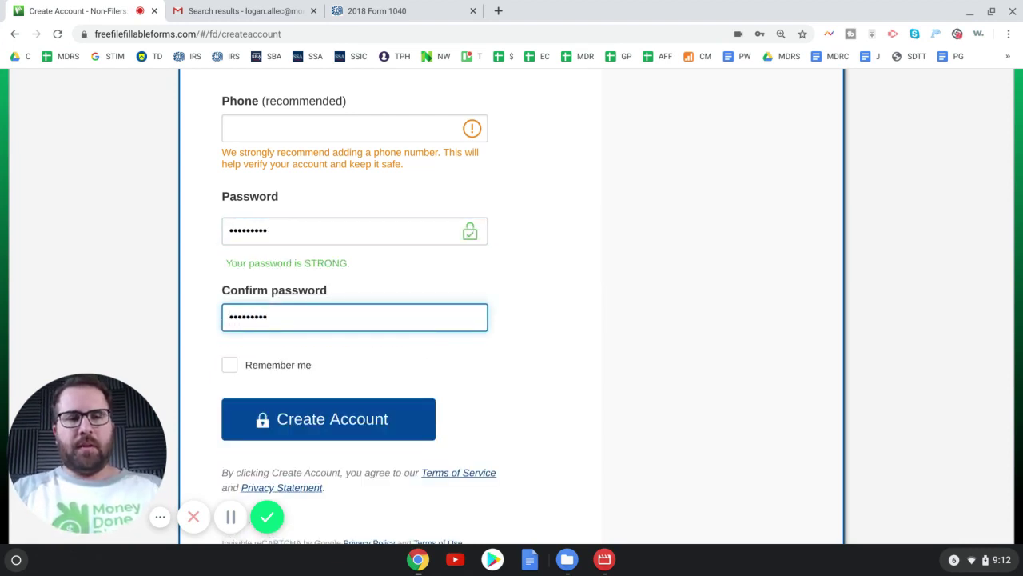
click(254, 366)
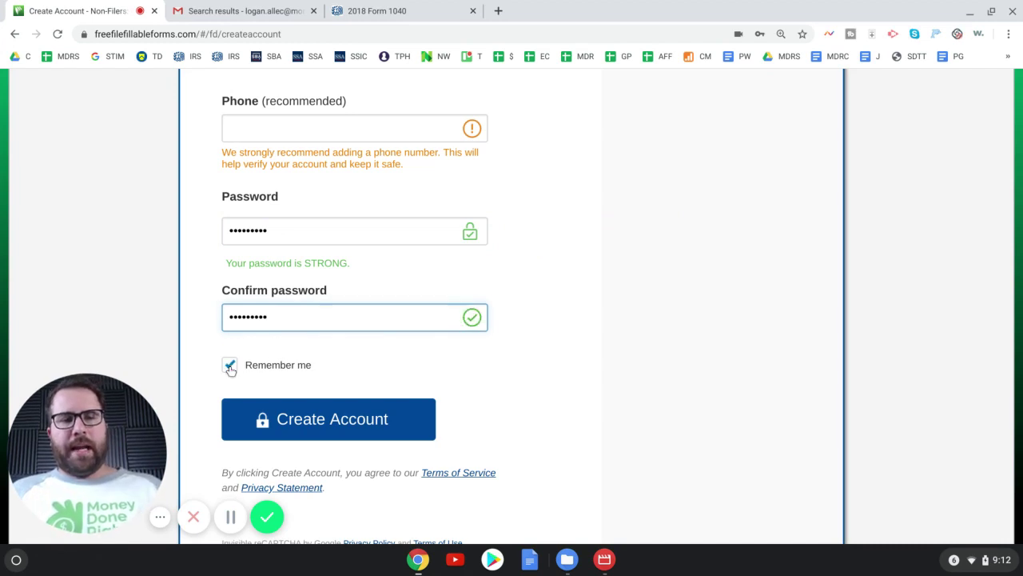
- Create the account, save the password in Chrome, and go to the Gmail search results
click(403, 431)
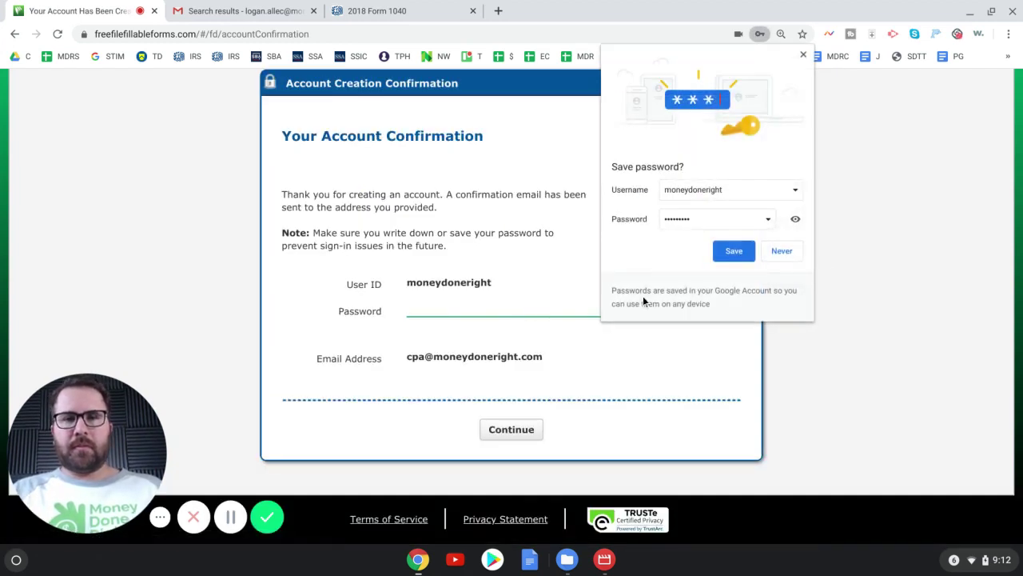
click(734, 253)
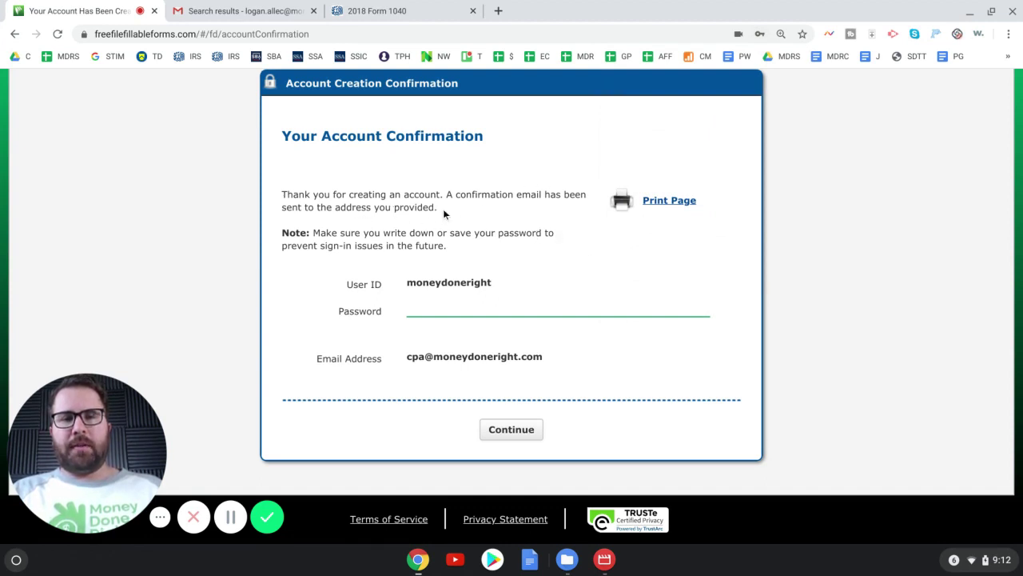
click(240, 10)
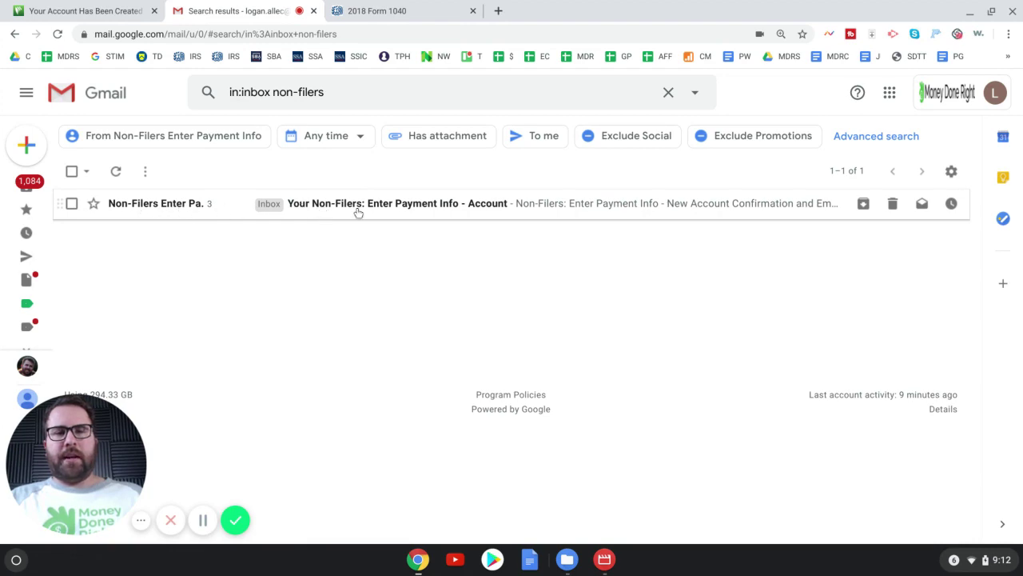
- Open the Non-Filers New Account Confirmation email in Gmail and scroll through it
click(396, 209)
scroll(358, 242, down, 5)
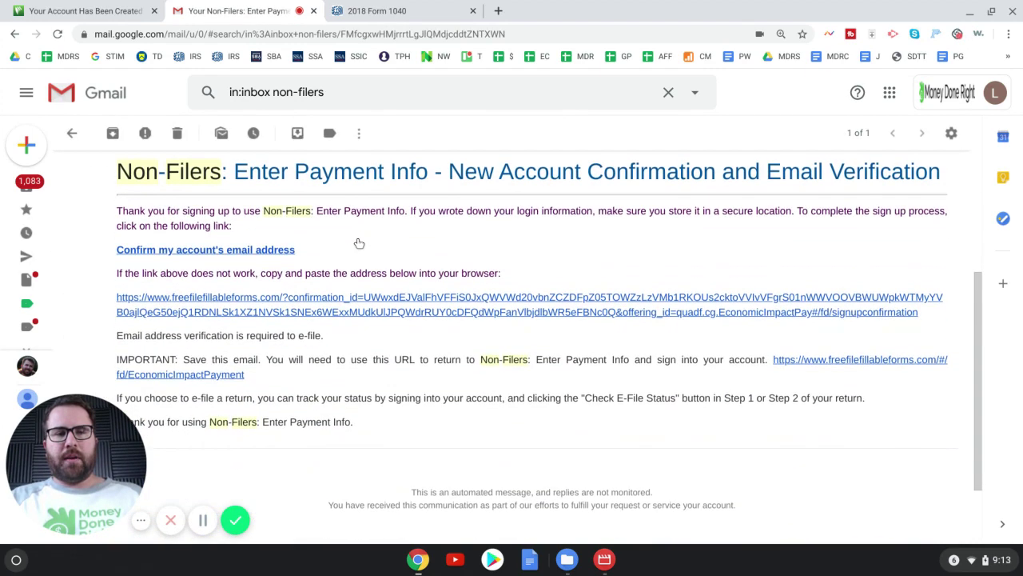
scroll(357, 238, up, 1)
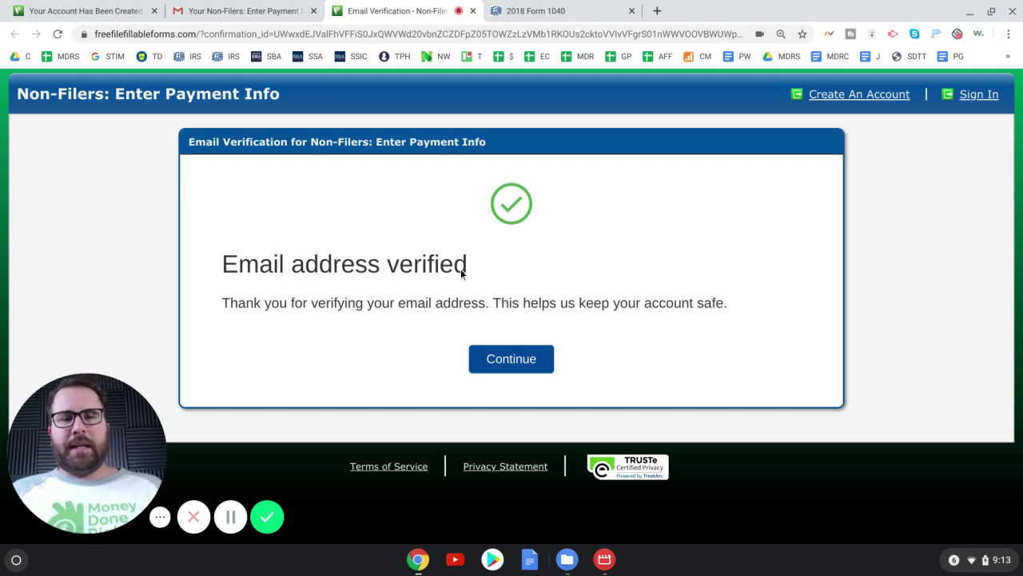
- Continue past the verification notice, choose Get Started, and sign in with the saved credentials
click(541, 363)
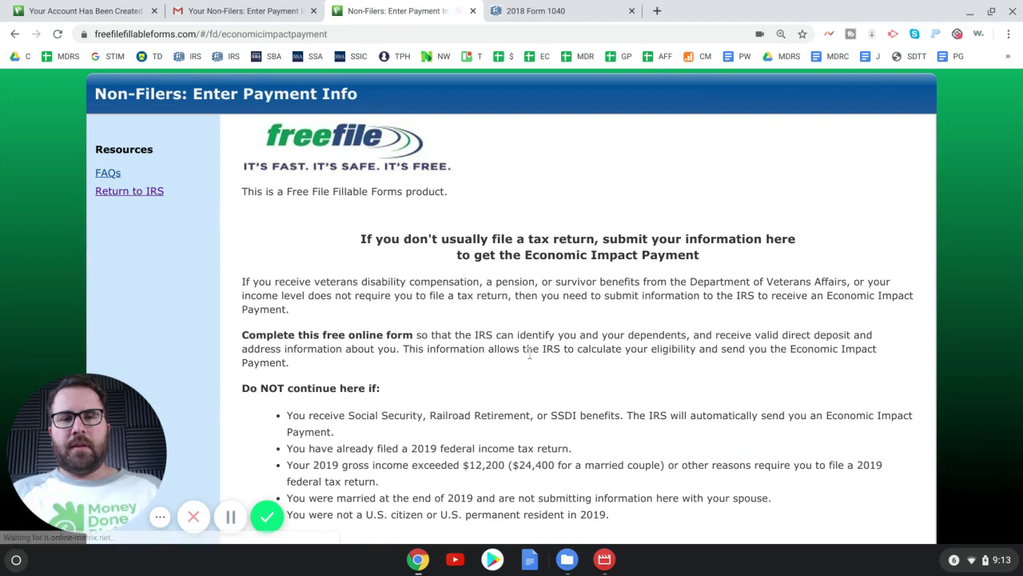
scroll(529, 352, down, 2)
click(542, 477)
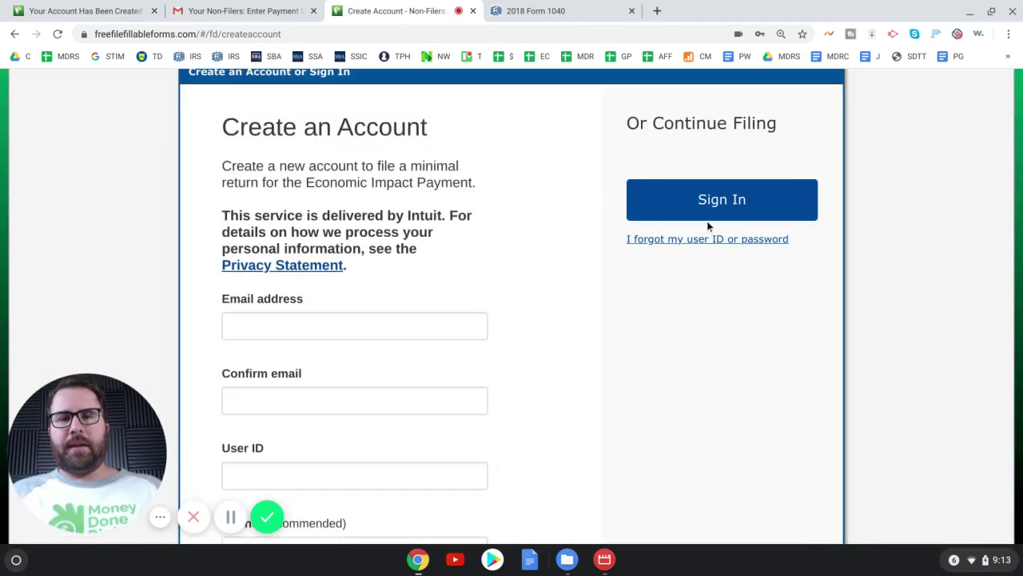
click(690, 200)
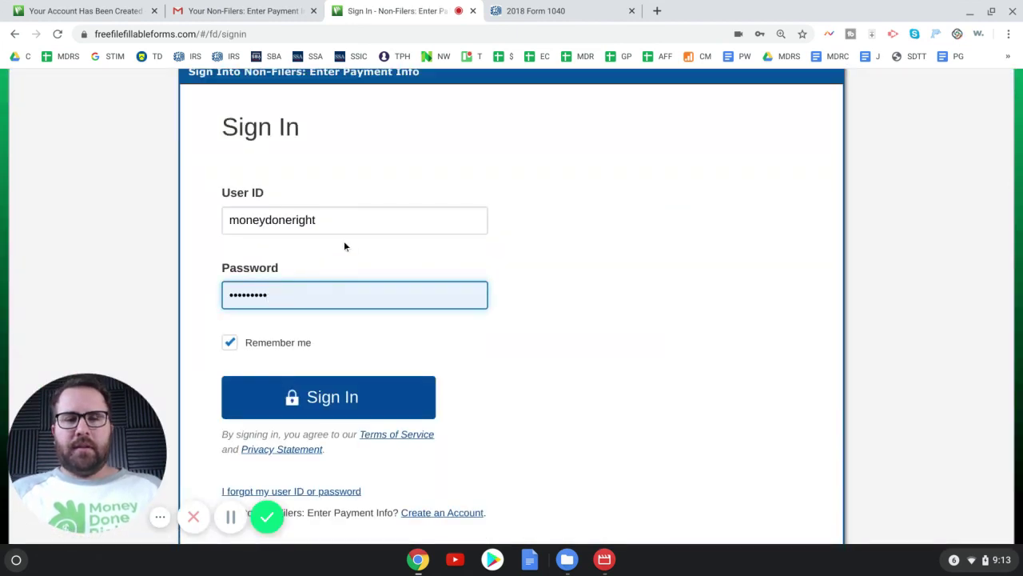
click(366, 396)
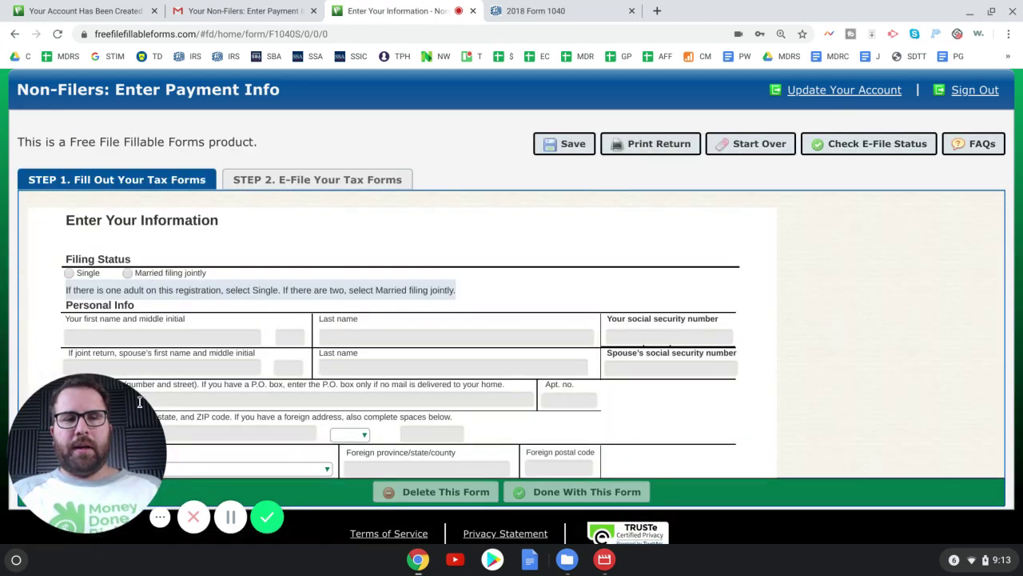
- Zoom the Enter Your Information form in, back out to 150%, and scroll down
drag(72, 446, 867, 272)
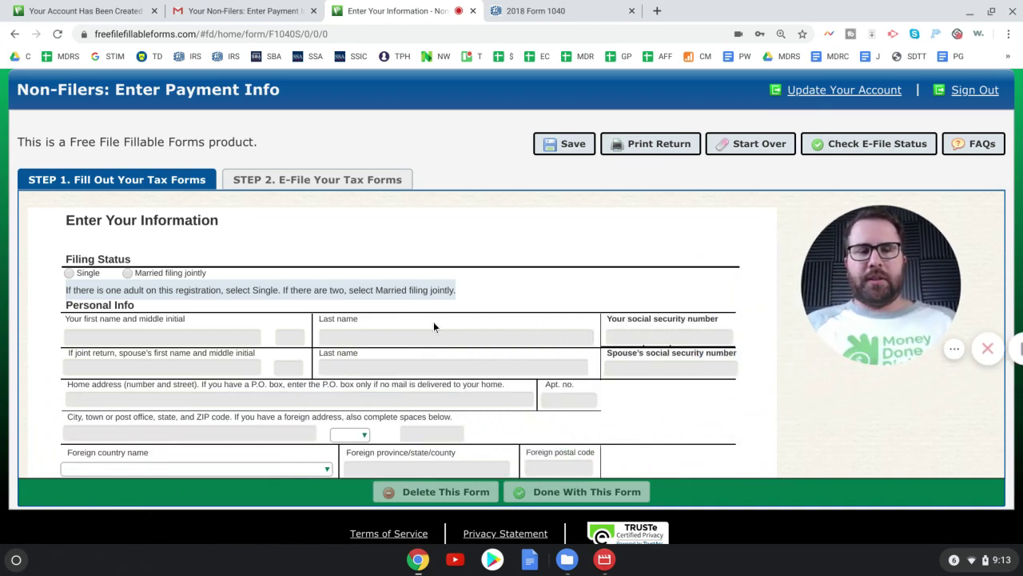
key(ctrl+plus)
key(ctrl+plus)
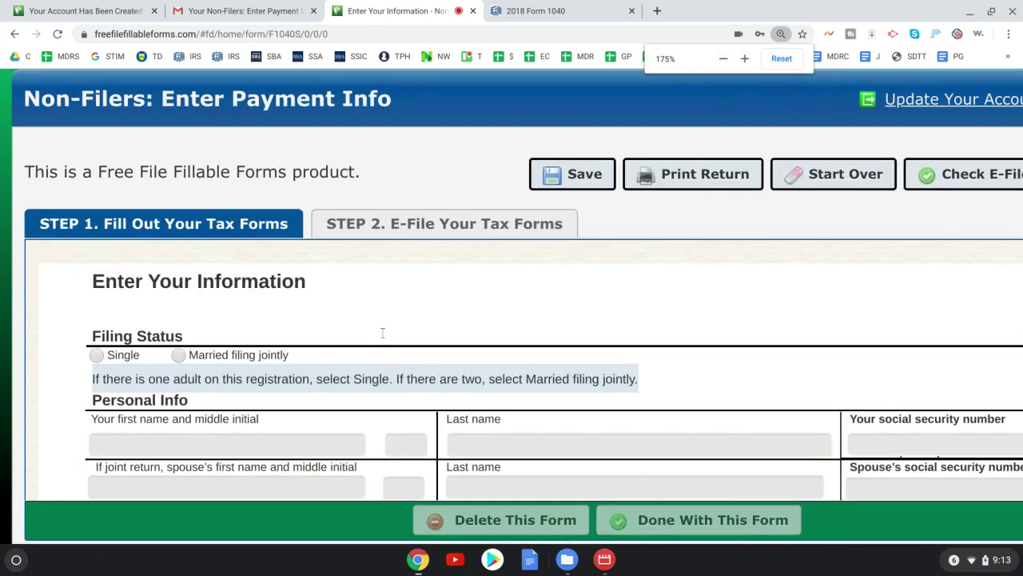
key(ctrl+minus)
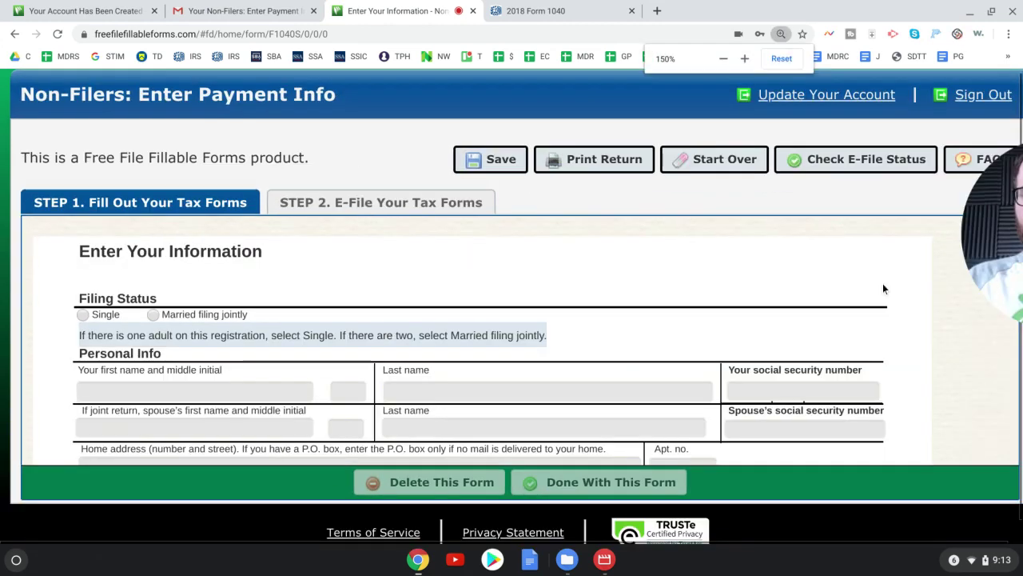
mouse_move(934, 262)
mouse_down()
mouse_move(935, 339)
mouse_move(933, 246)
mouse_up()
scroll(537, 323, down, 1)
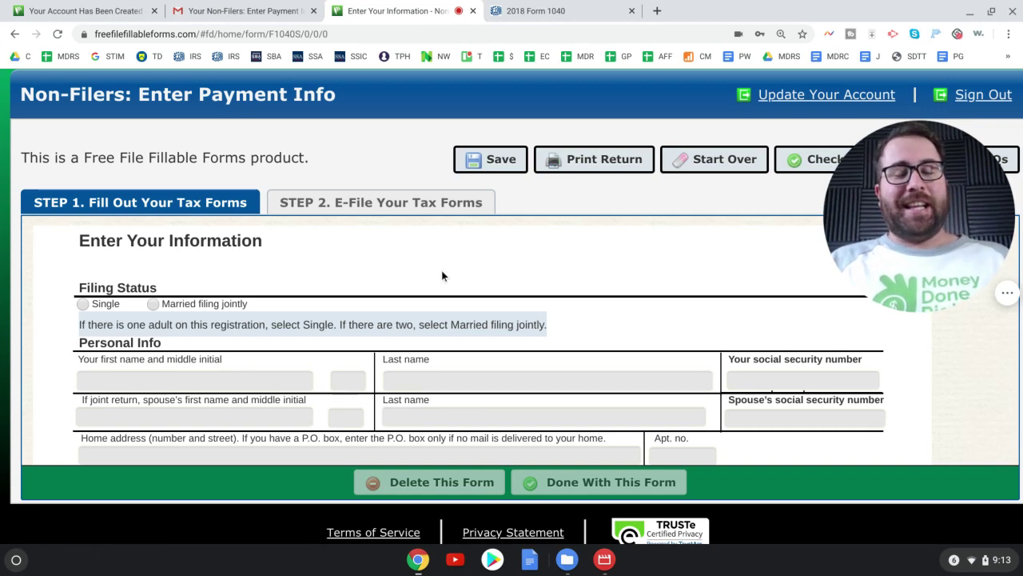
scroll(400, 260, down, 1)
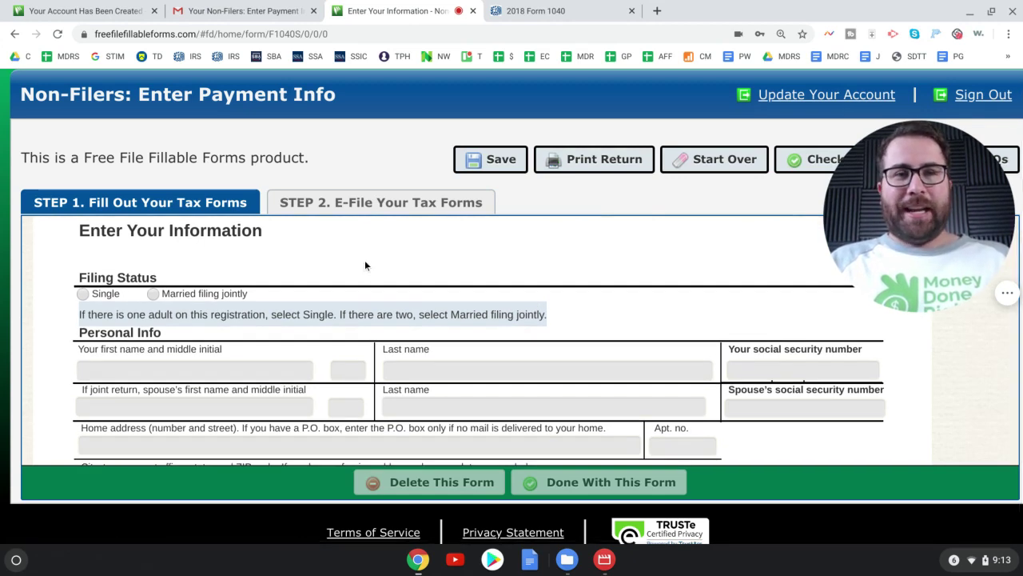
scroll(364, 260, down, 3)
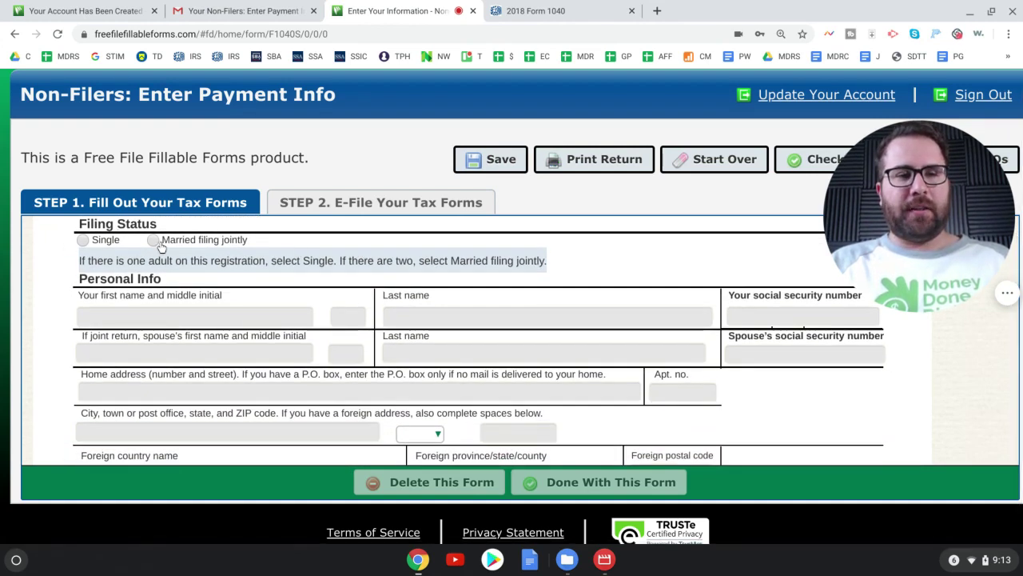
- Choose Married filing jointly and enter the taxpayer's first name, middle initial, last name and SSN
click(154, 241)
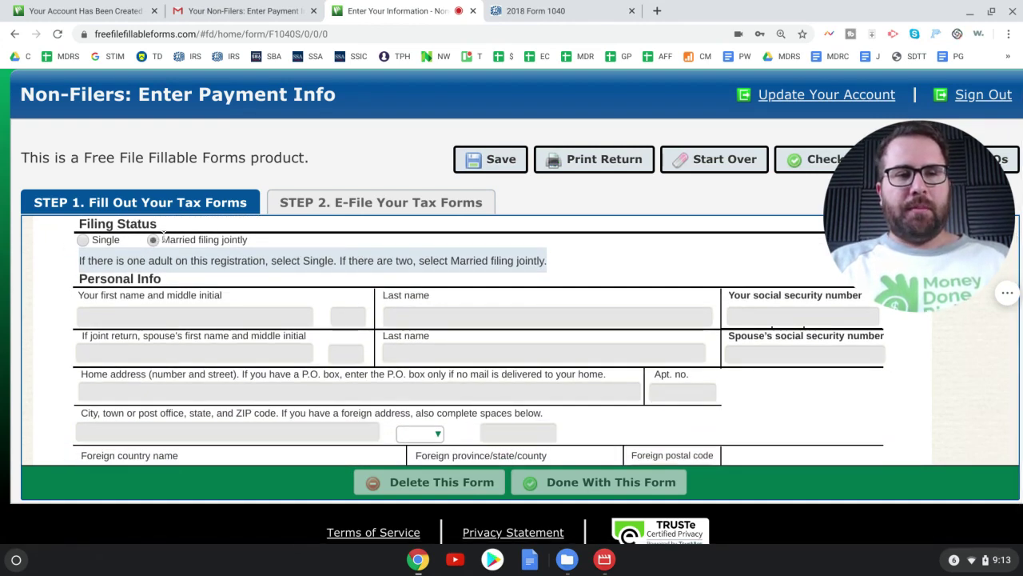
click(189, 314)
key(Tab)
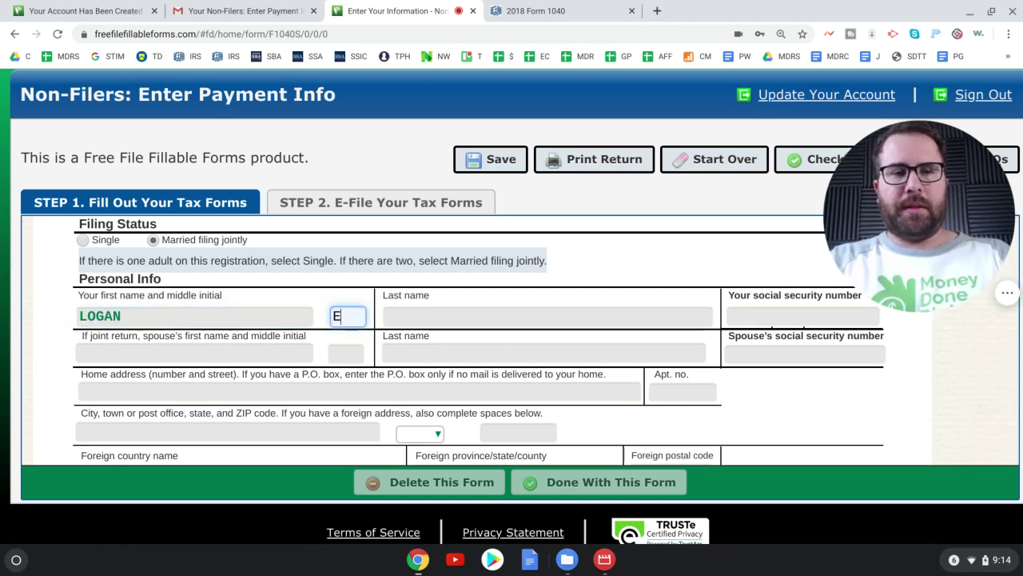
key(Tab)
key(Tab)
text(111111111)
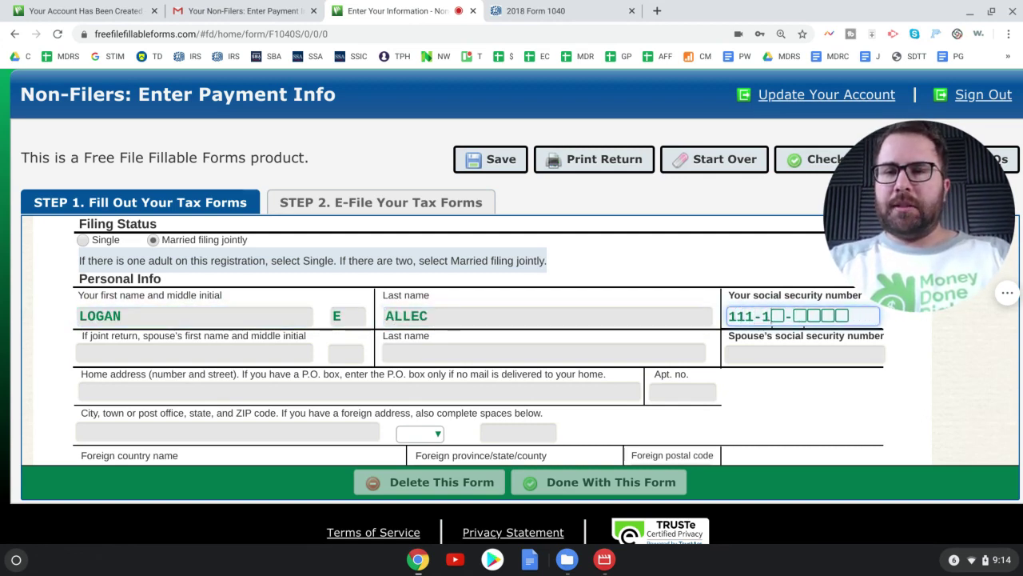
- Enter the spouse's first name, middle initial, last name and SSN
key(Tab)
key(Tab)
key(Tab)
key(Tab)
text(222222222)
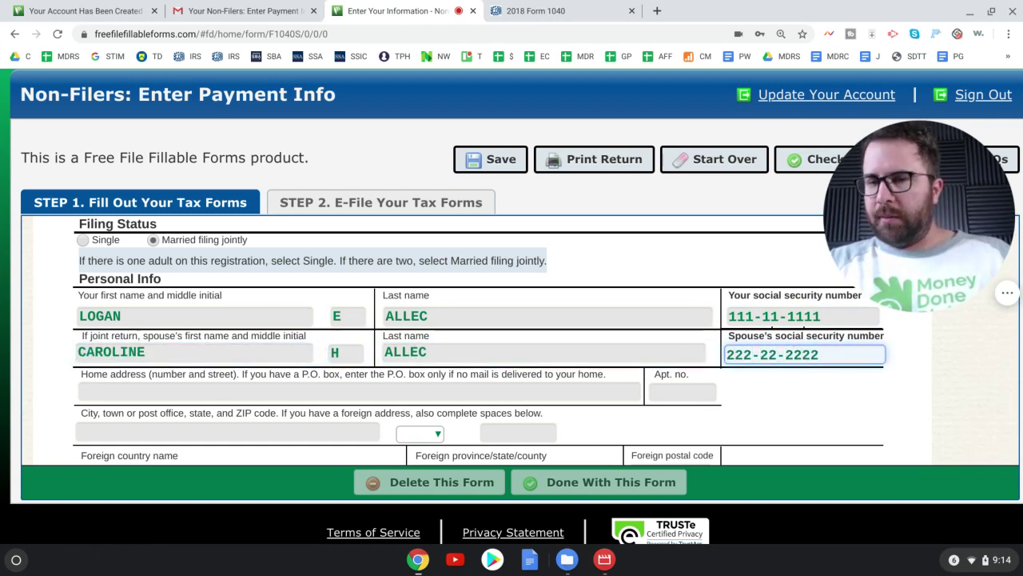
- Enter the home street address, apartment number, city, state and ZIP code
click(97, 390)
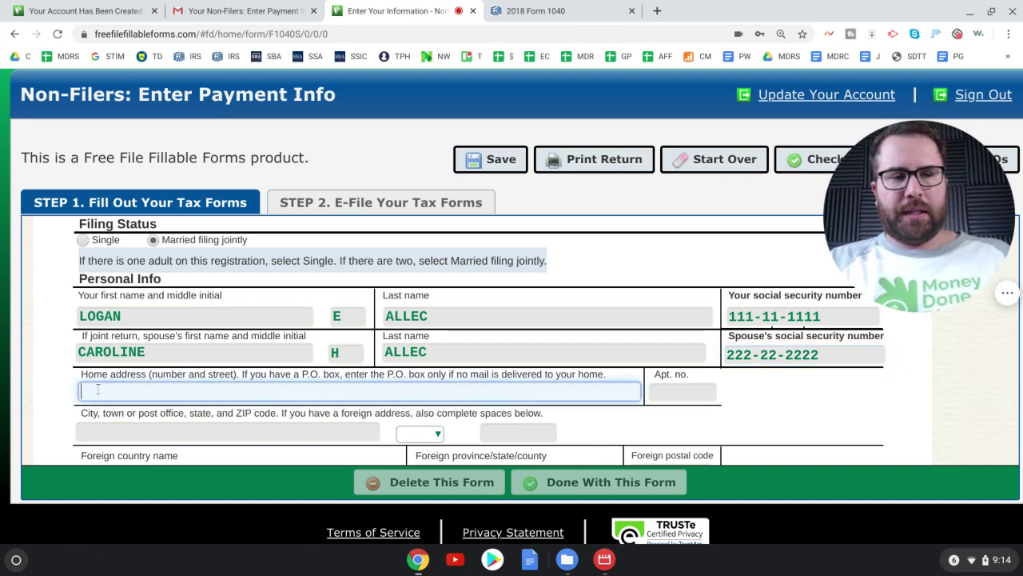
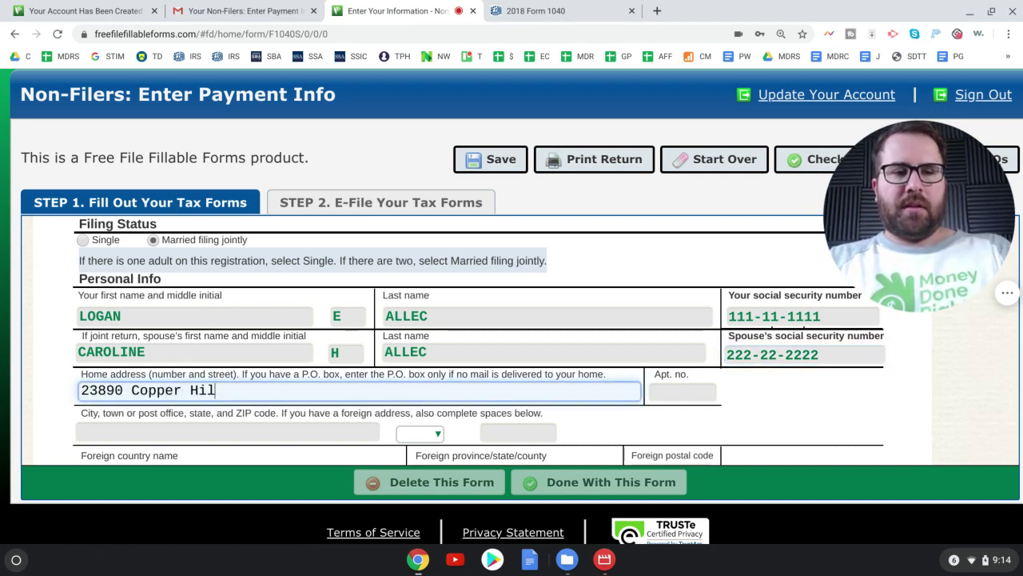
key(Tab)
text(139)
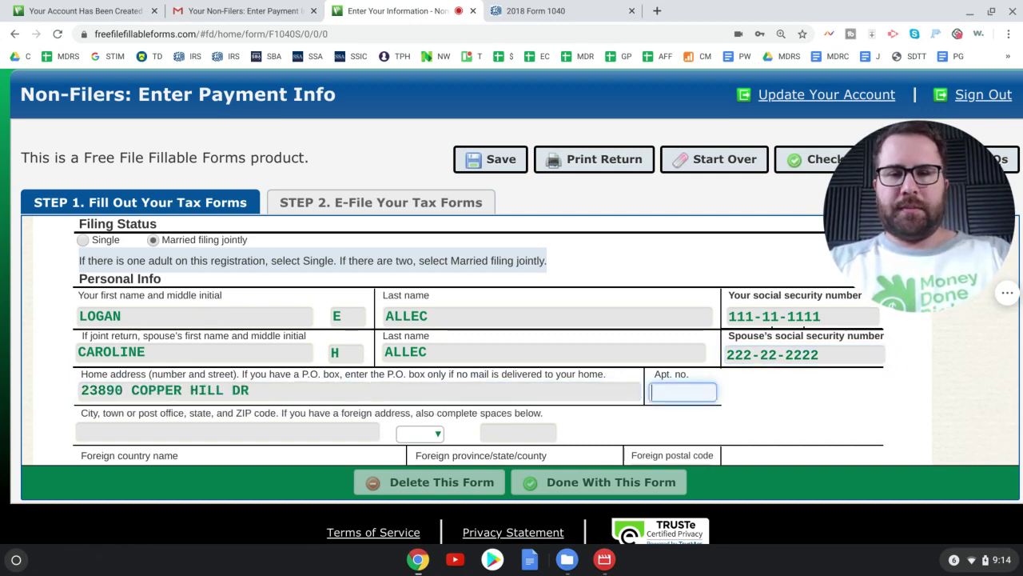
key(Tab)
scroll(132, 374, down, 2)
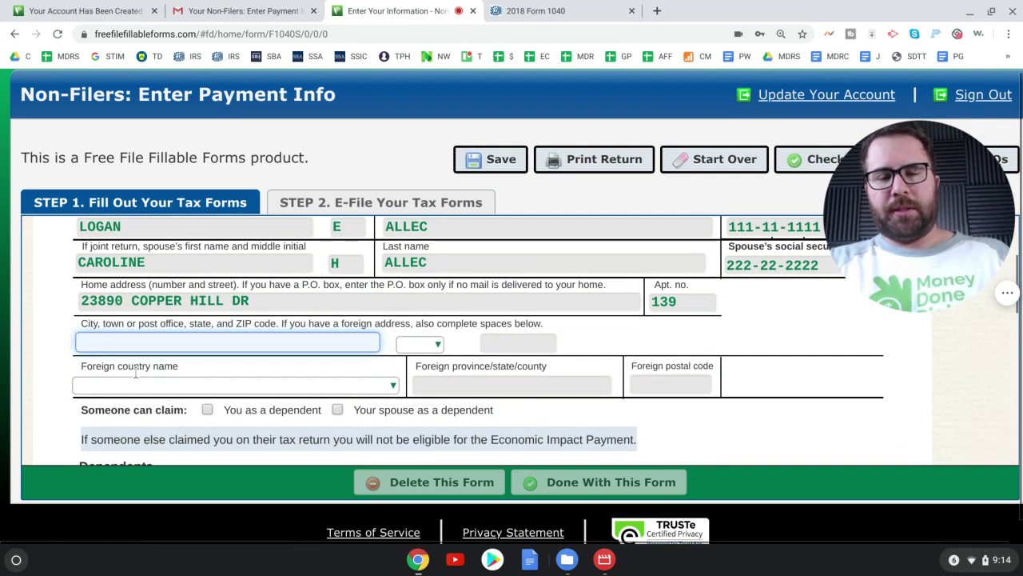
text(Valencia)
key(Tab)
text(ca)
key(Tab)
text(91354)
key(Tab)
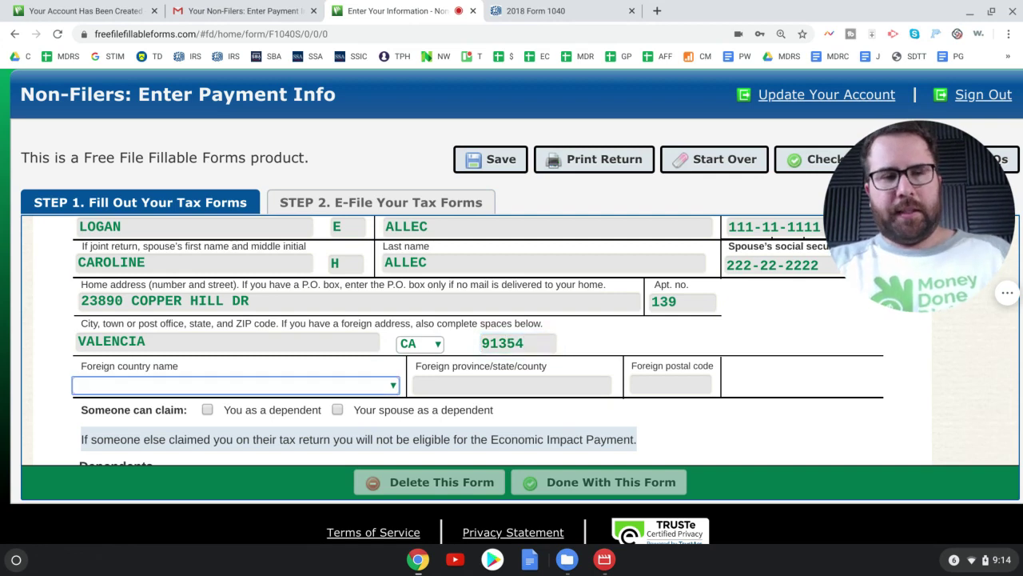
scroll(160, 328, down, 2)
- Enter the son's name and SSN, set Relationship to Son, and tick the additional-dependents box
scroll(292, 318, down, 3)
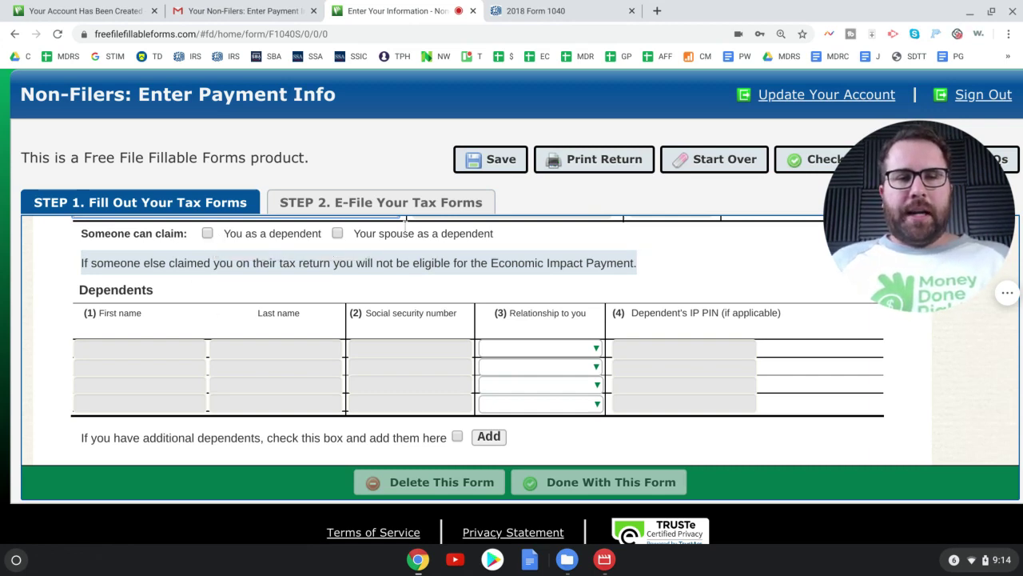
scroll(376, 253, down, 1)
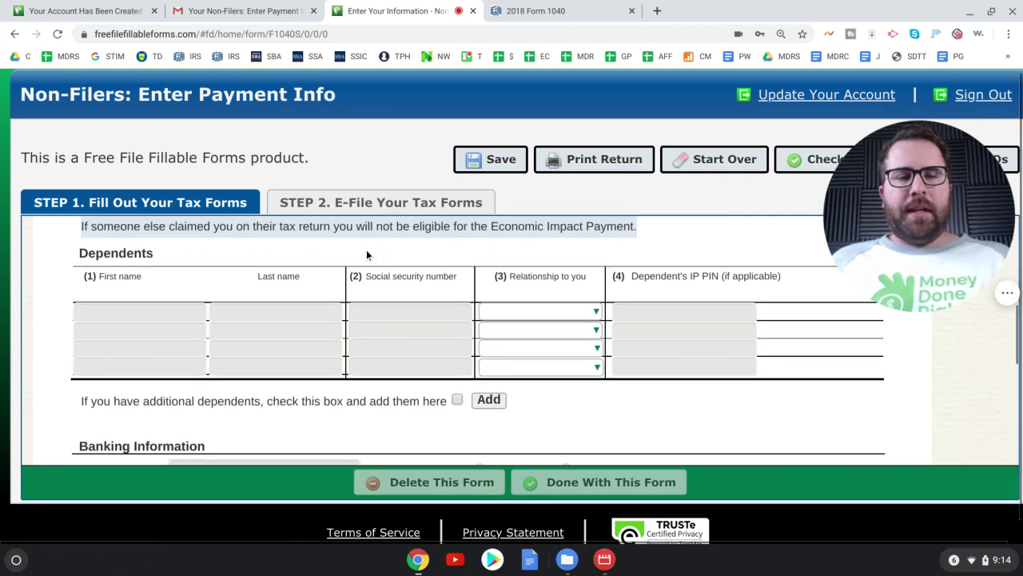
click(167, 324)
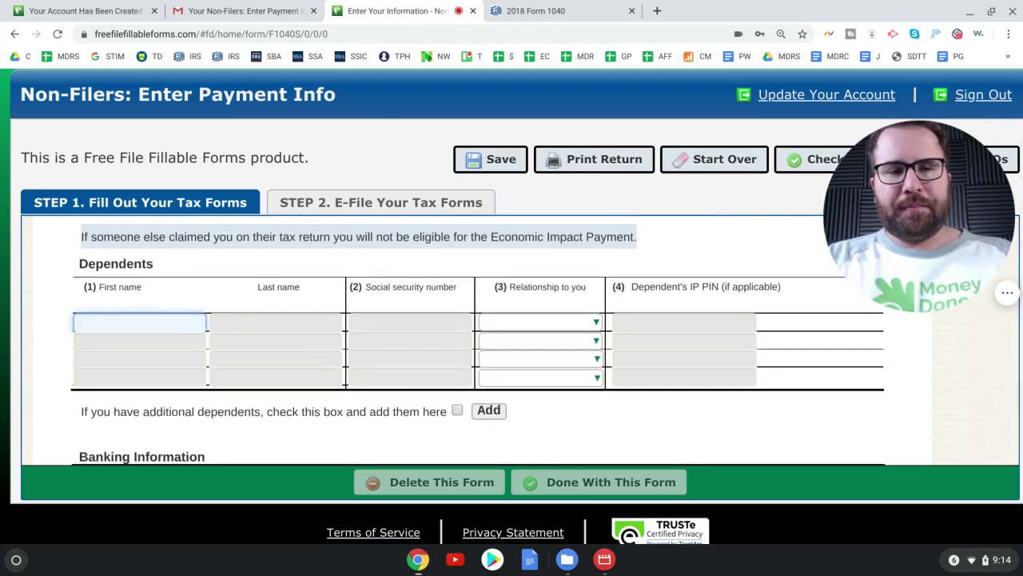
key(Tab)
key(Tab)
text(333-33-333)
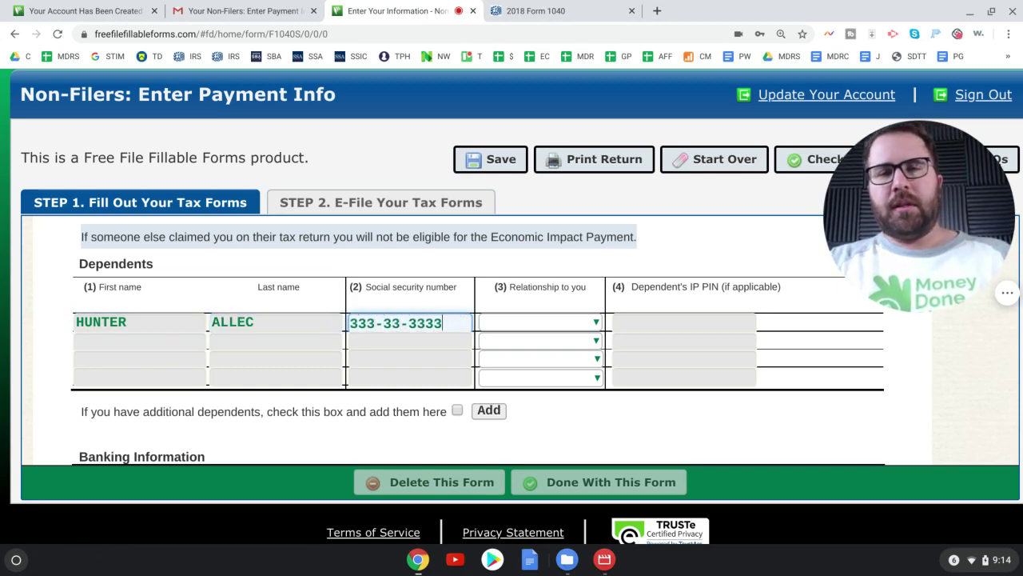
click(524, 323)
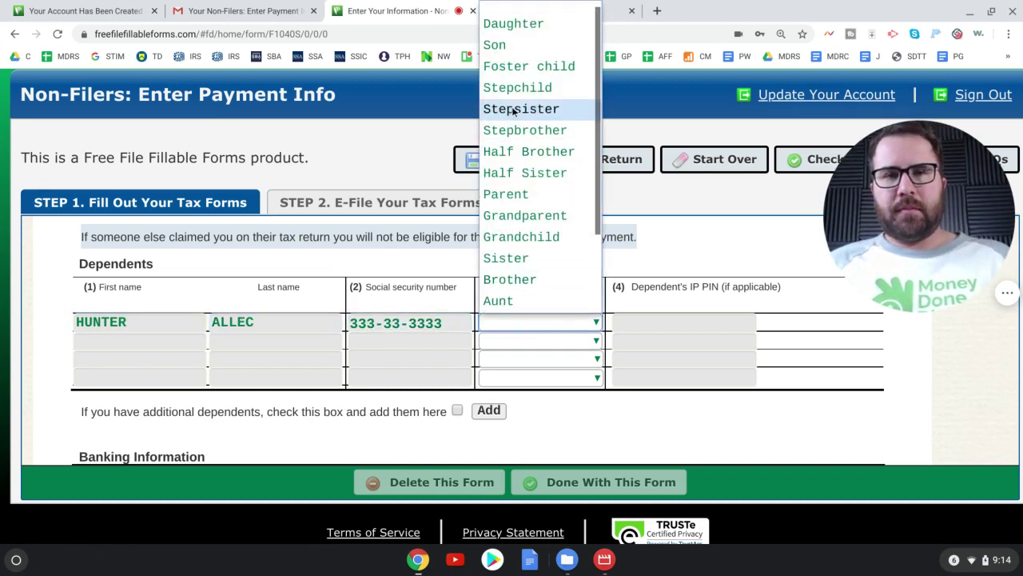
click(509, 47)
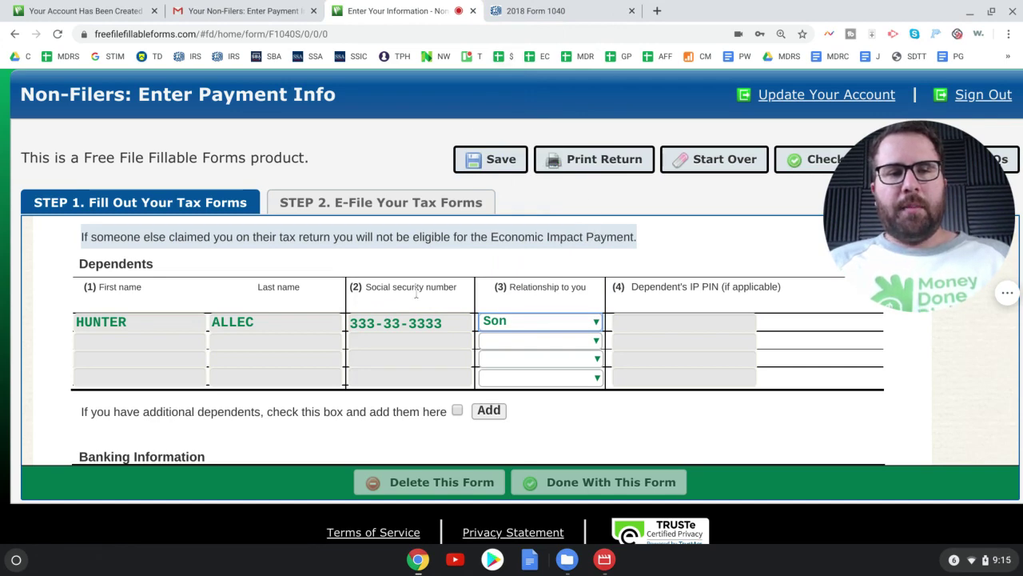
click(458, 413)
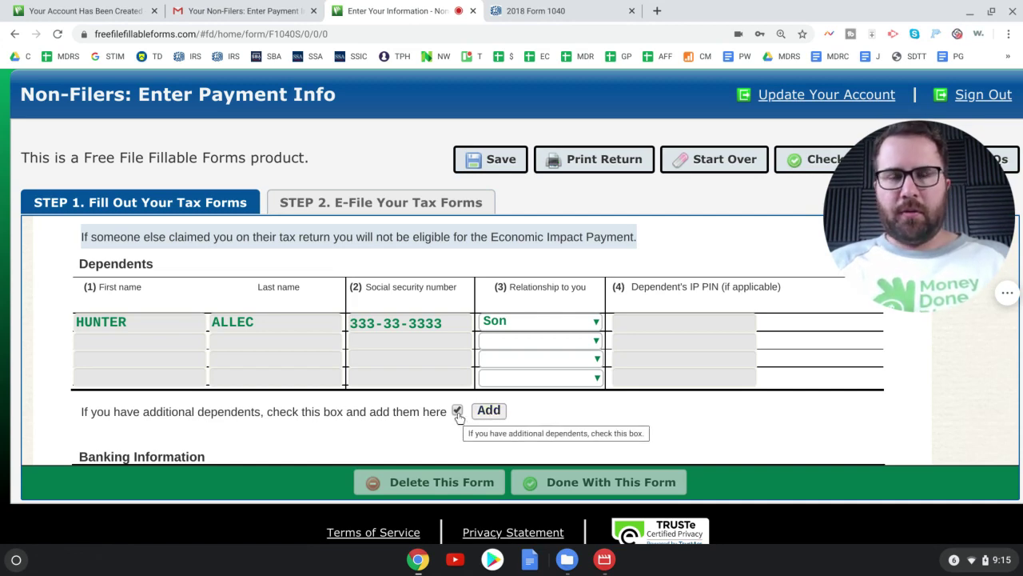
- Enter the bank routing number, choose Checking, and enter the account number
scroll(535, 402, down, 5)
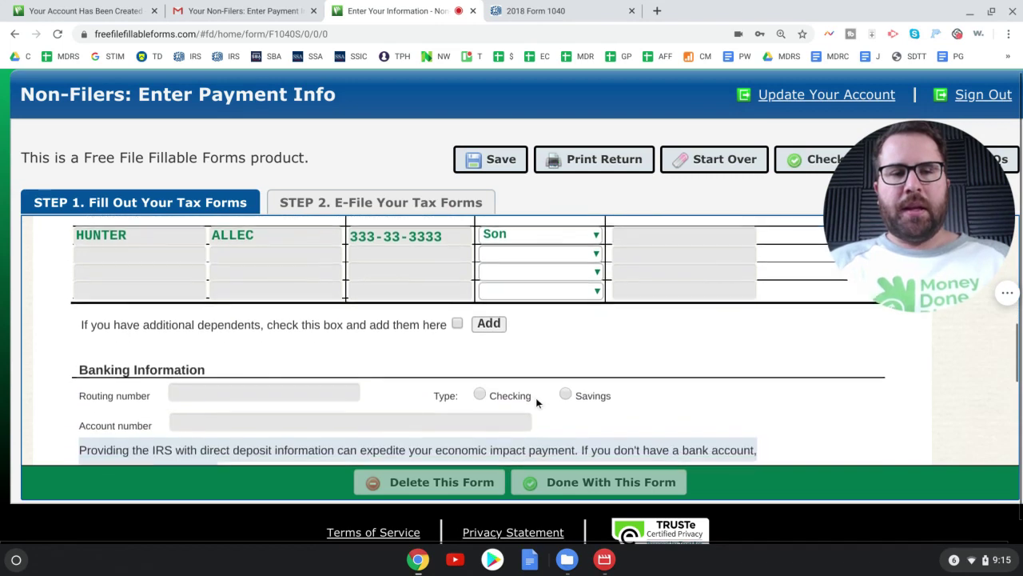
scroll(536, 402, down, 1)
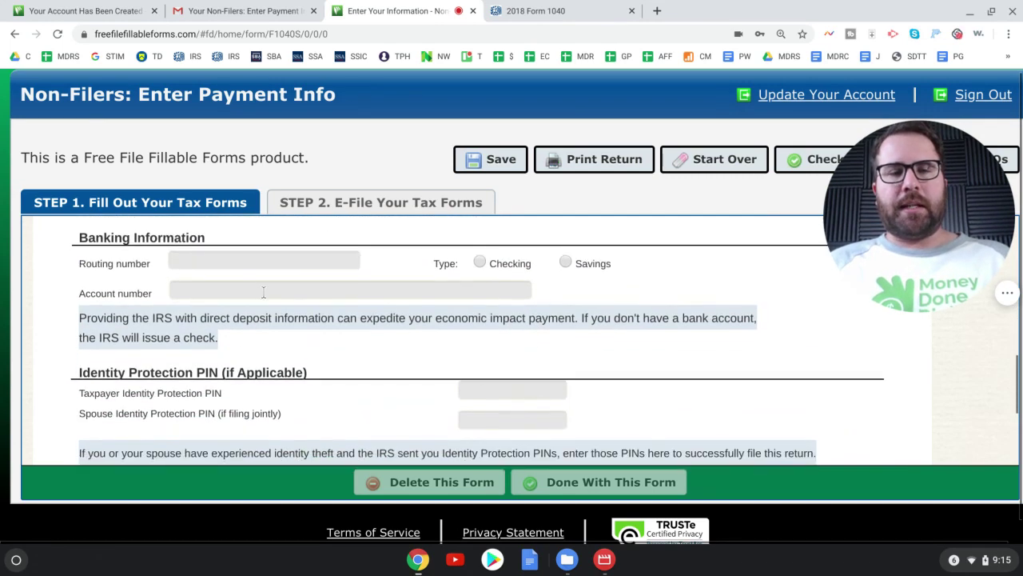
click(216, 263)
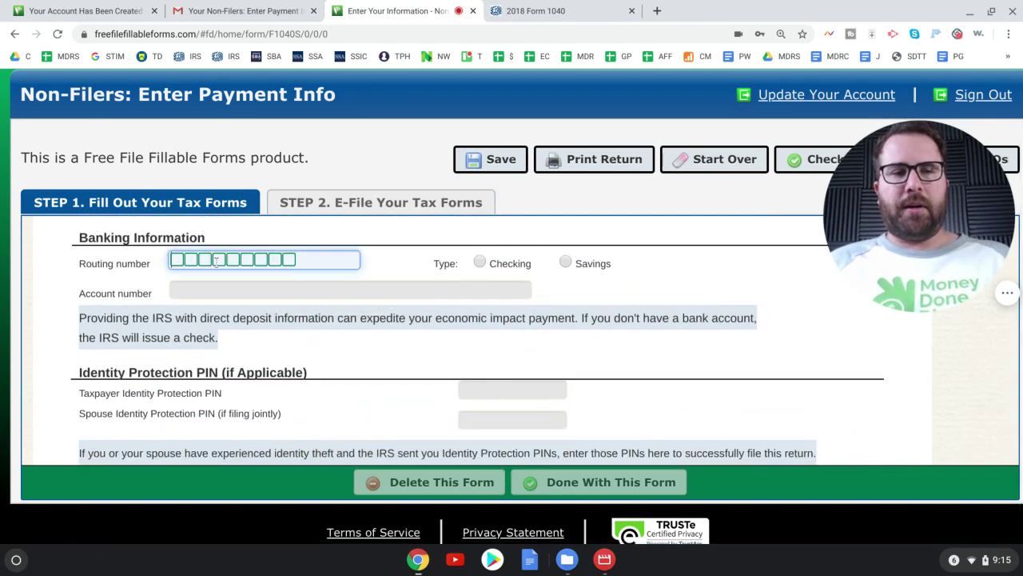
text(111111111)
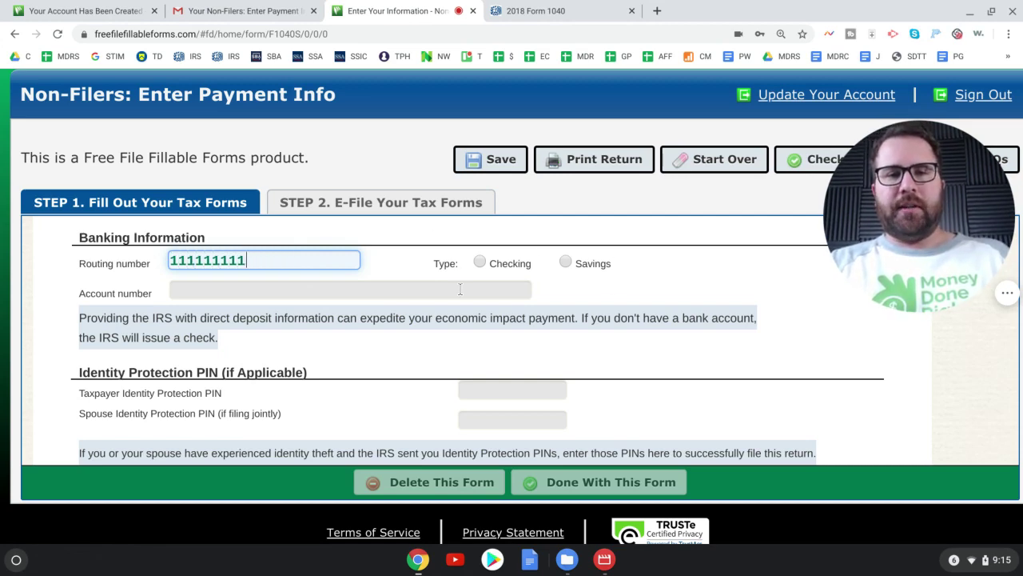
click(480, 264)
click(214, 289)
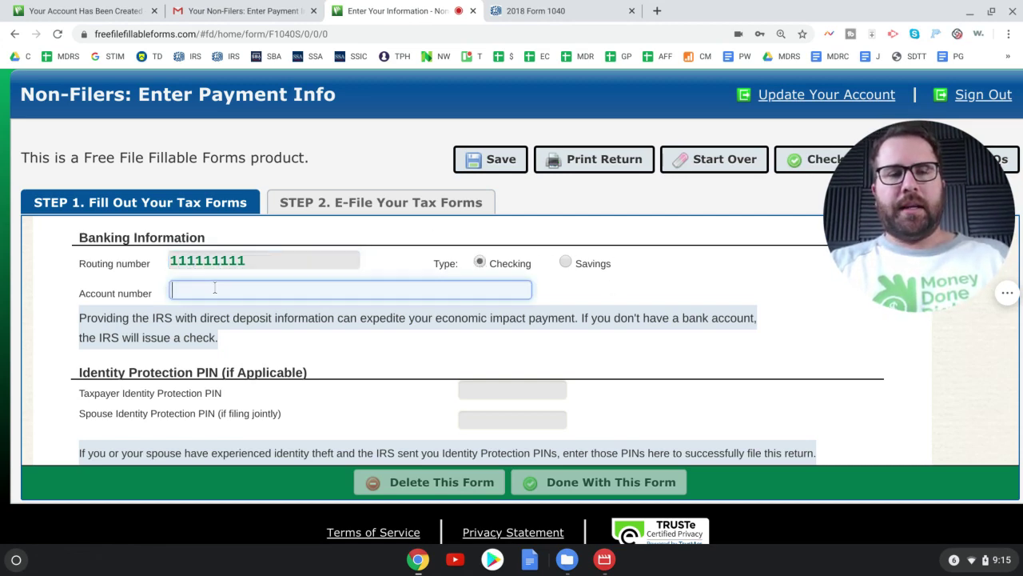
text(222222222)
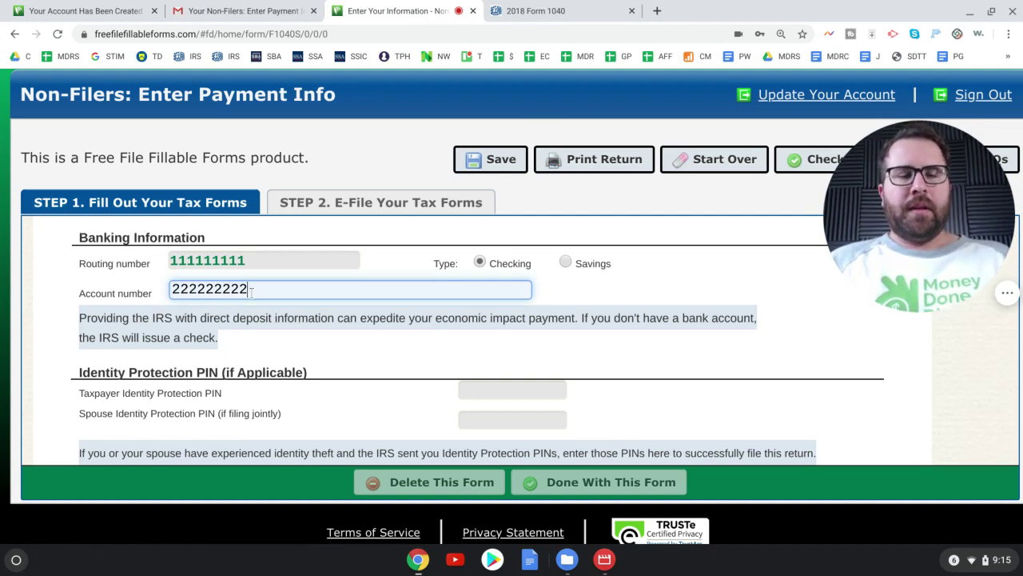
- Leave the taxpayer and spouse Identity Protection PIN fields blank
scroll(251, 292, down, 1)
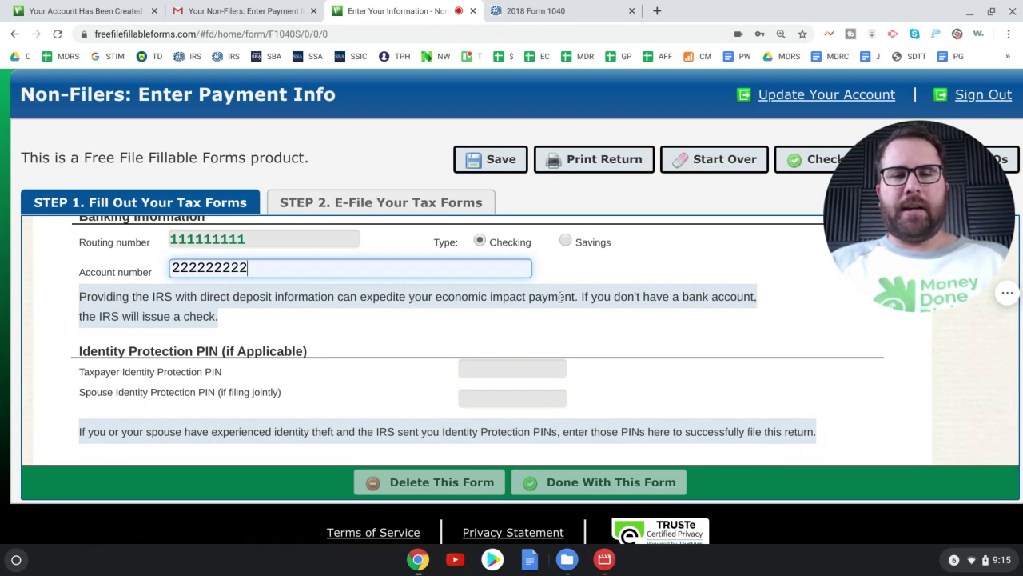
scroll(596, 295, down, 2)
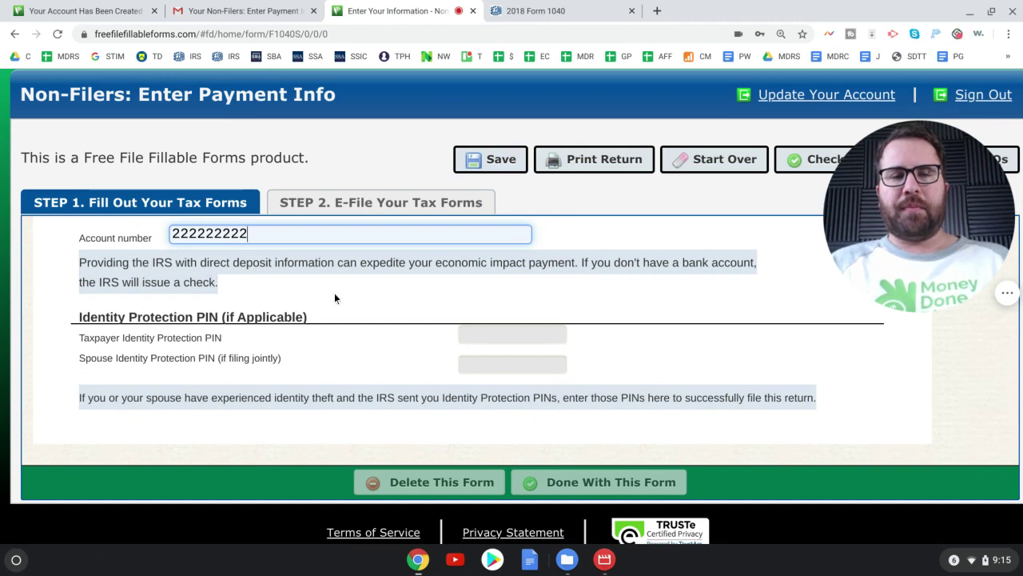
scroll(335, 298, down, 3)
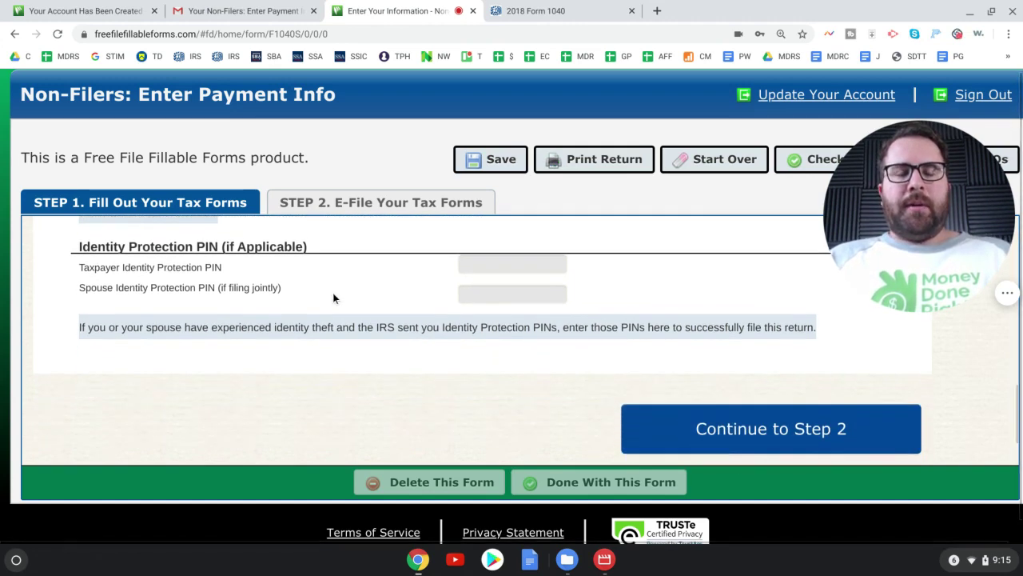
scroll(333, 297, down, 1)
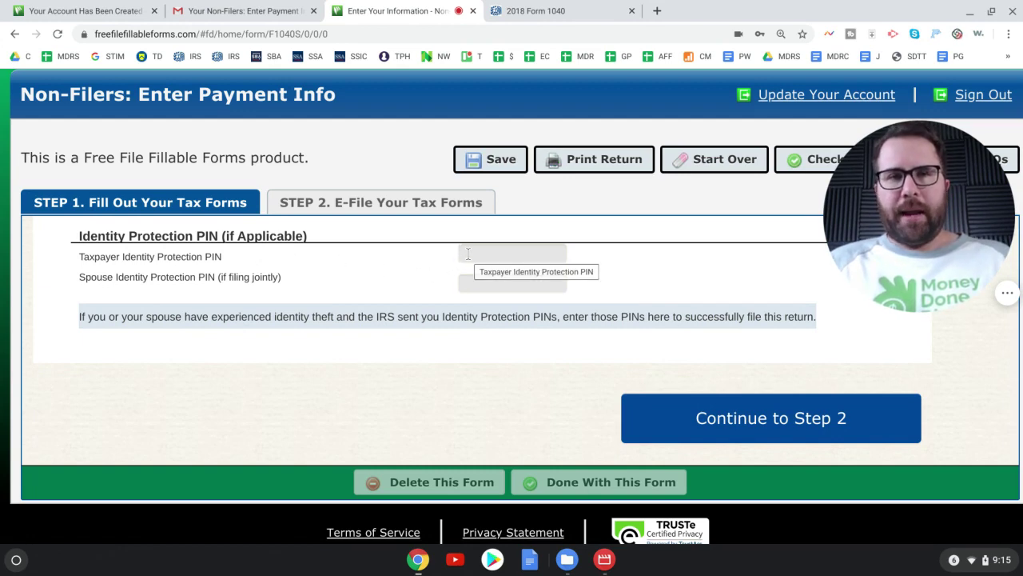
click(543, 254)
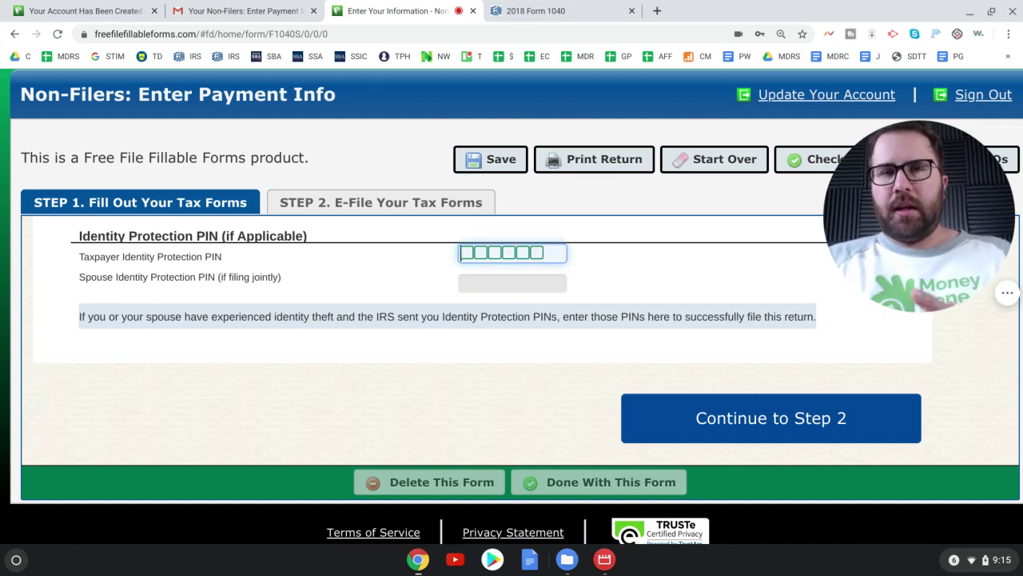
click(399, 274)
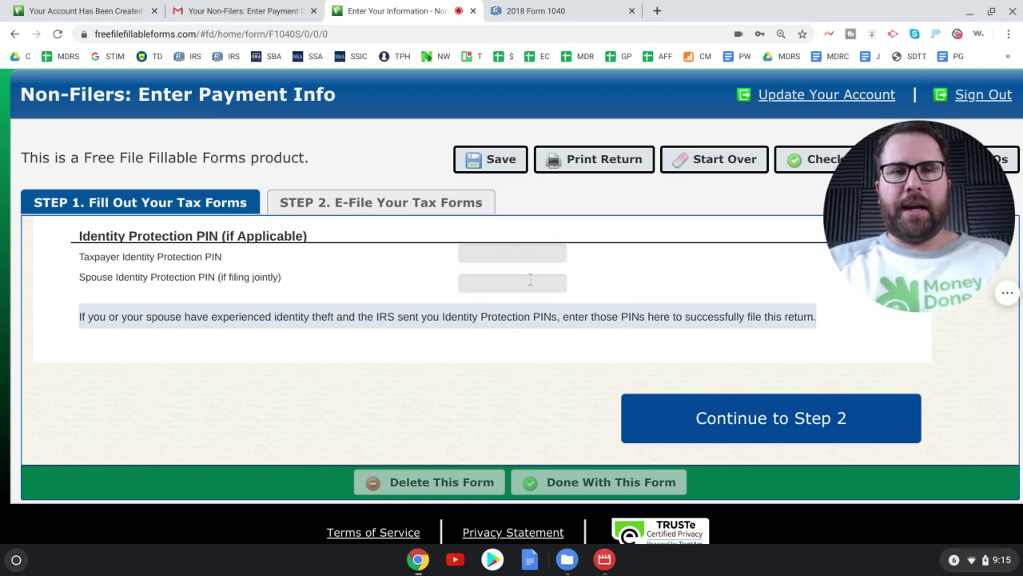
- Go to the Step 2 e-file page, zoom in, and highlight the instructions to enter 0 for AGI
click(788, 418)
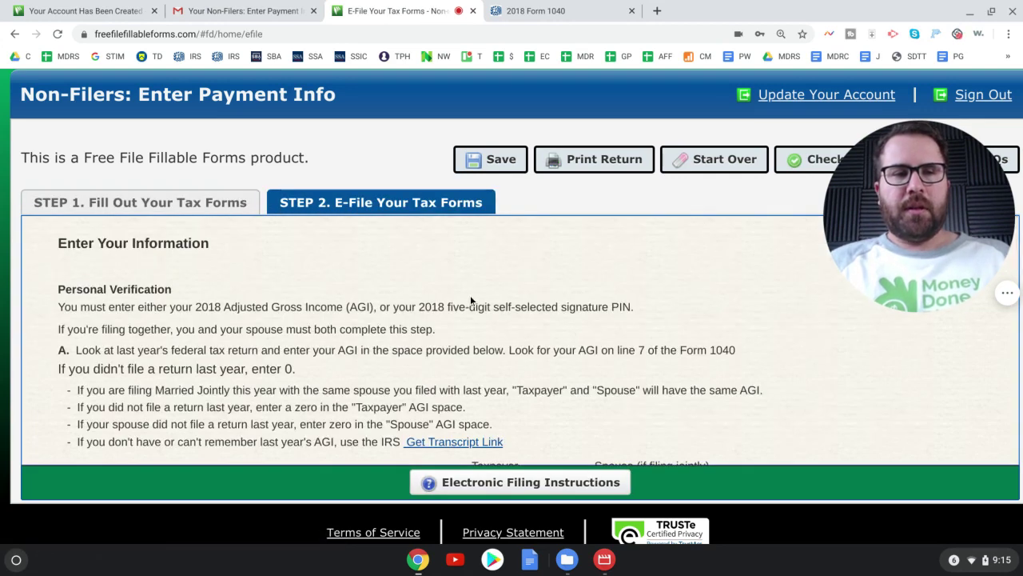
scroll(472, 301, down, 1)
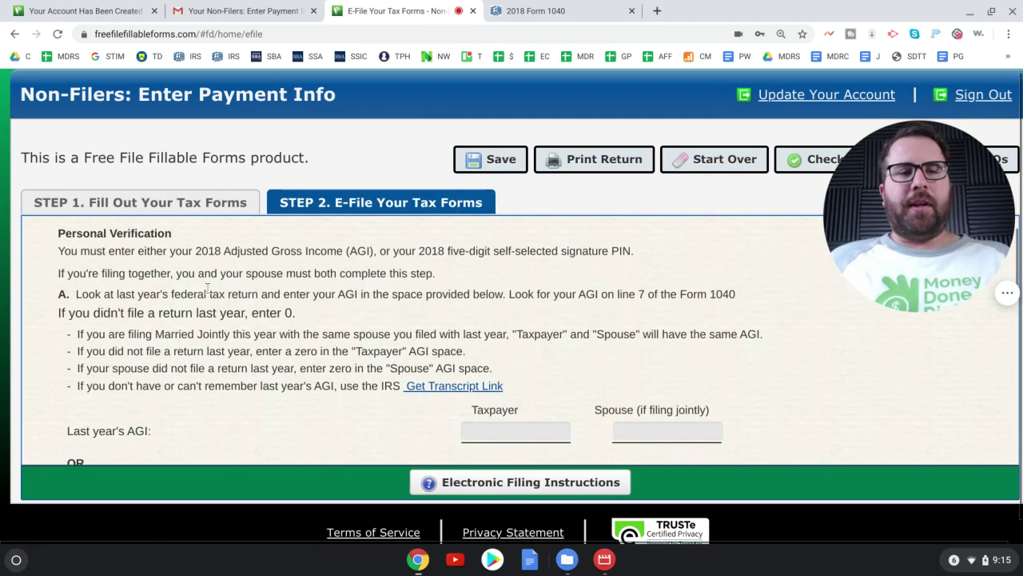
drag(61, 250, 635, 251)
key(ctrl+plus)
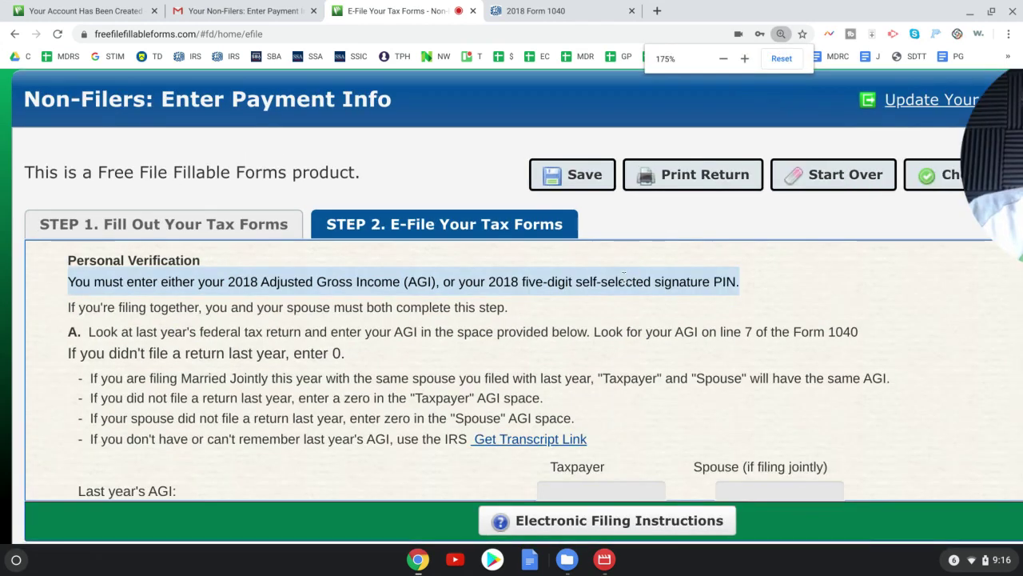
key(ctrl+plus)
click(672, 298)
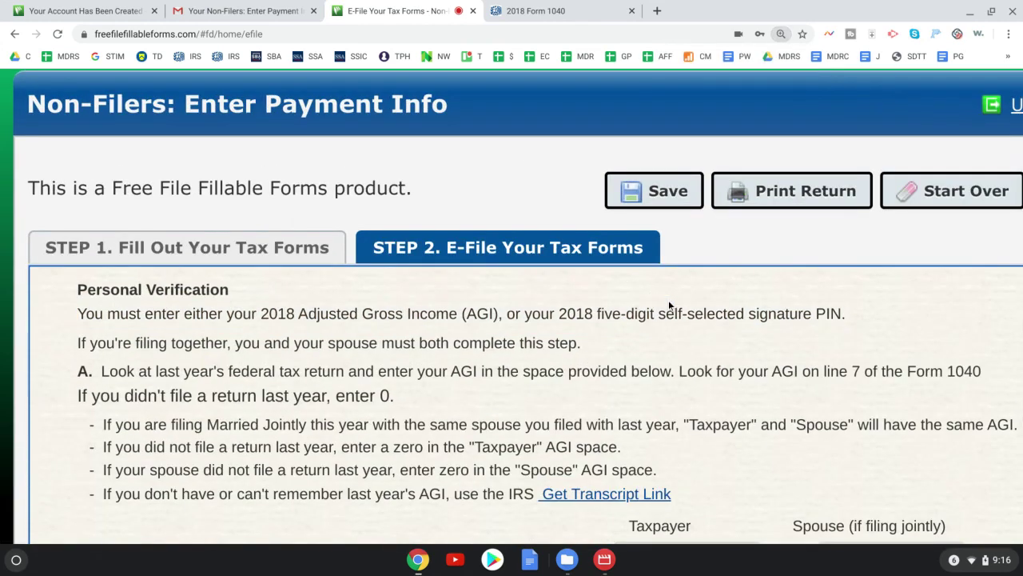
scroll(669, 301, down, 1)
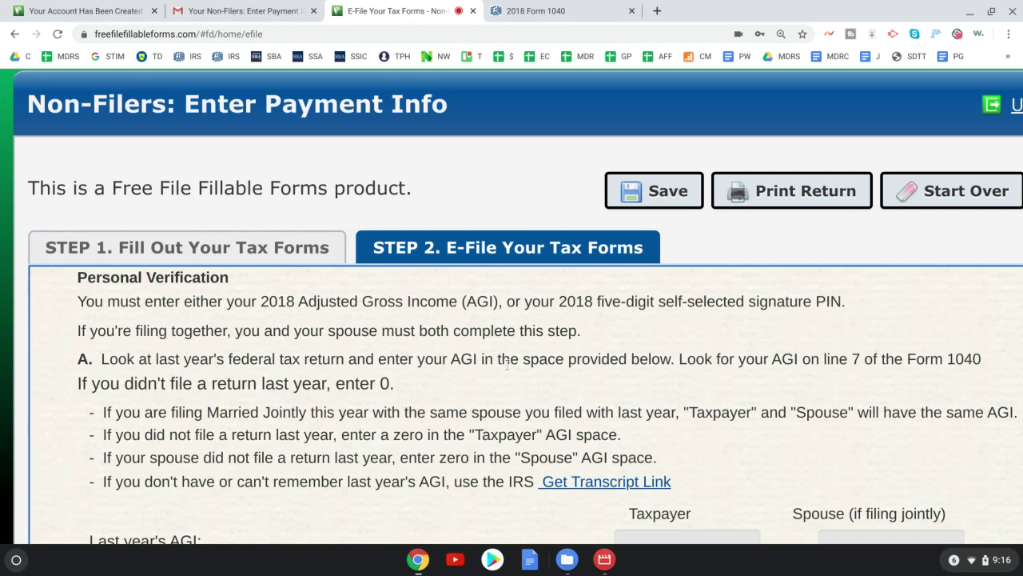
drag(409, 359, 335, 383)
click(139, 375)
drag(90, 380, 391, 385)
scroll(399, 389, down, 3)
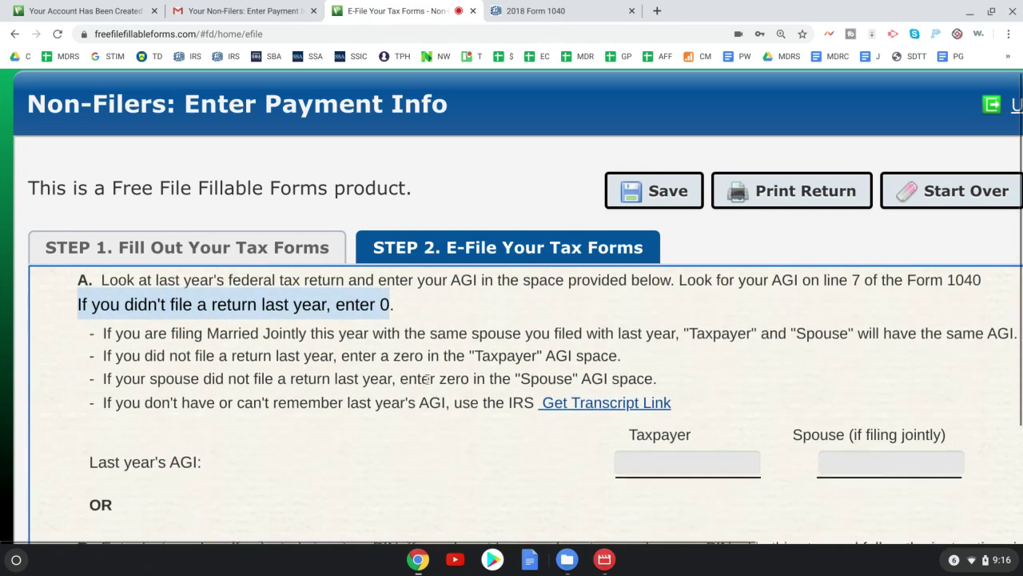
- Enter 0 as last year's AGI for the taxpayer and the spouse
click(677, 364)
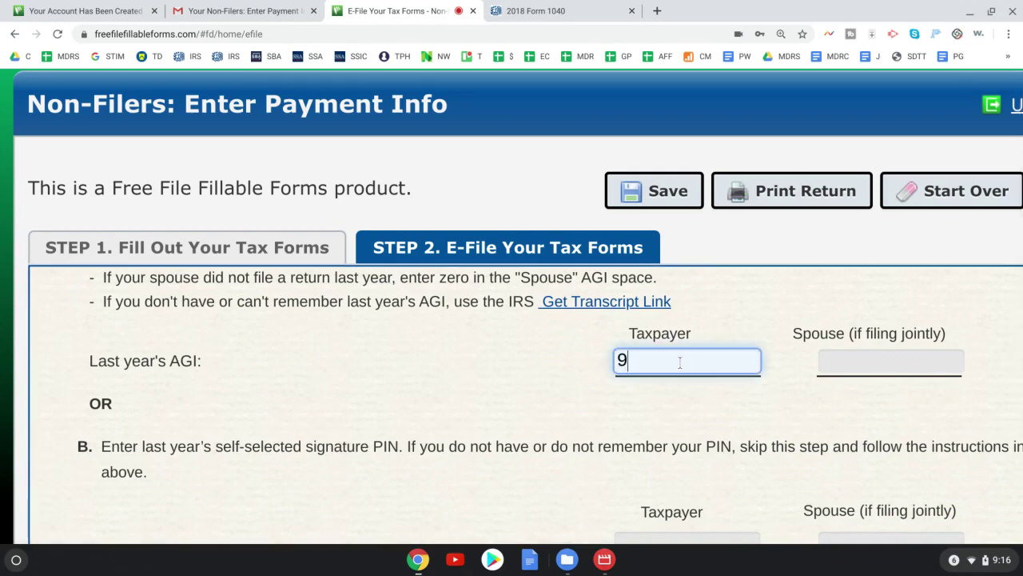
click(868, 360)
text(0)
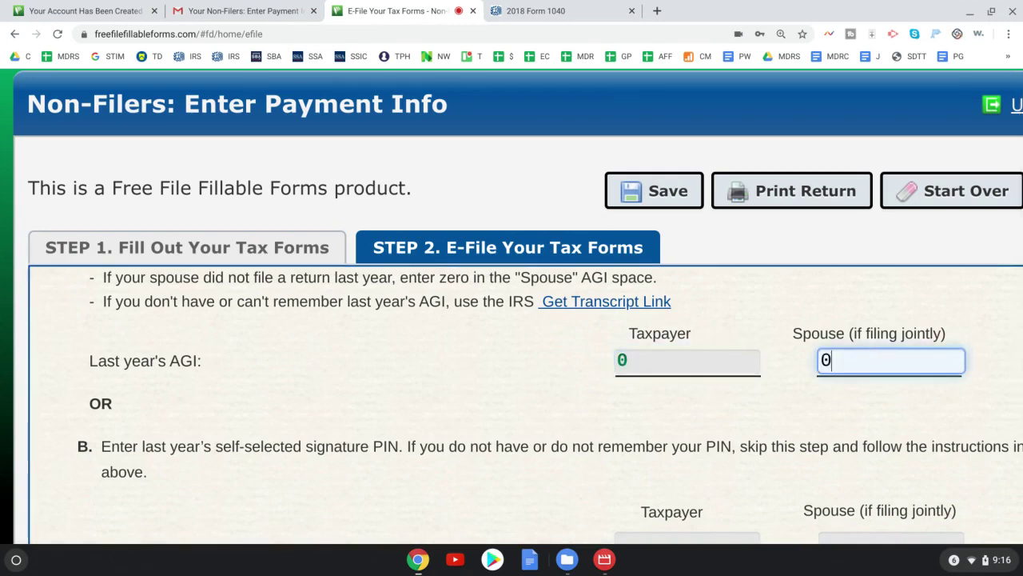
scroll(868, 356, down, 1)
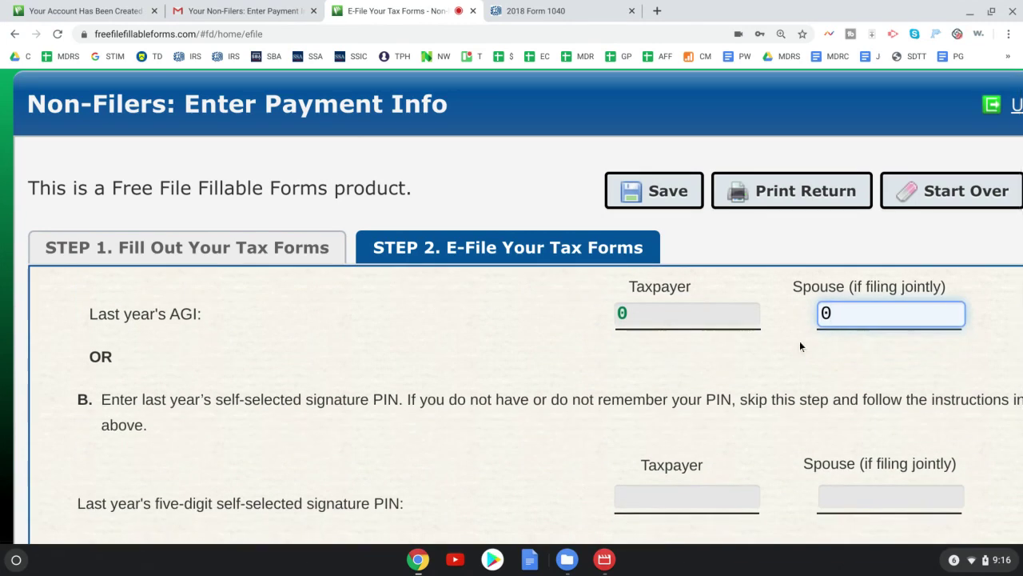
- Show page 2 of the 2018 Form 1040 PDF and highlight line 7, Adjusted gross income, and its amount box
click(544, 12)
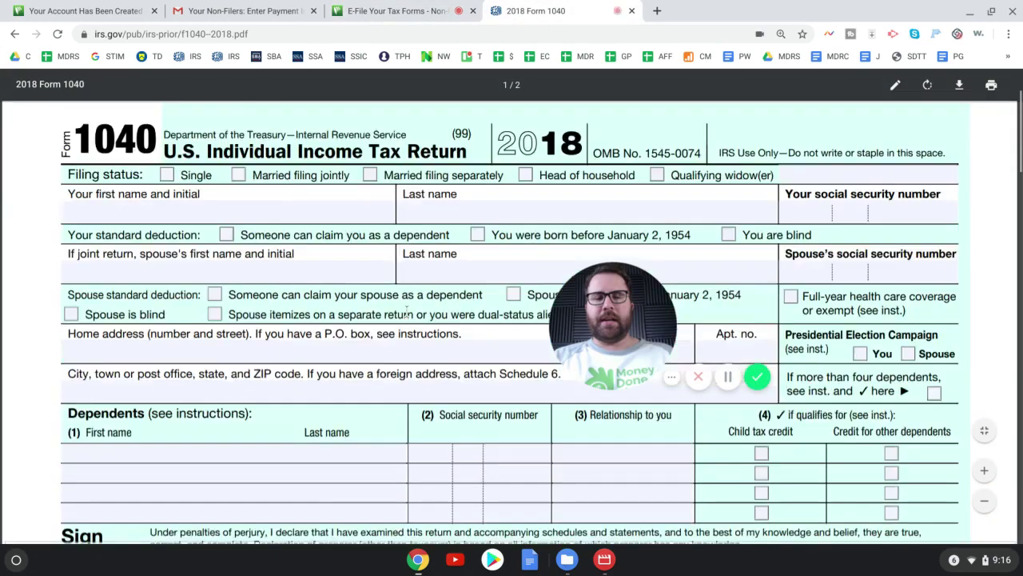
scroll(406, 312, down, 5)
scroll(406, 311, down, 8)
drag(607, 318, 91, 469)
scroll(366, 242, down, 6)
drag(195, 244, 320, 246)
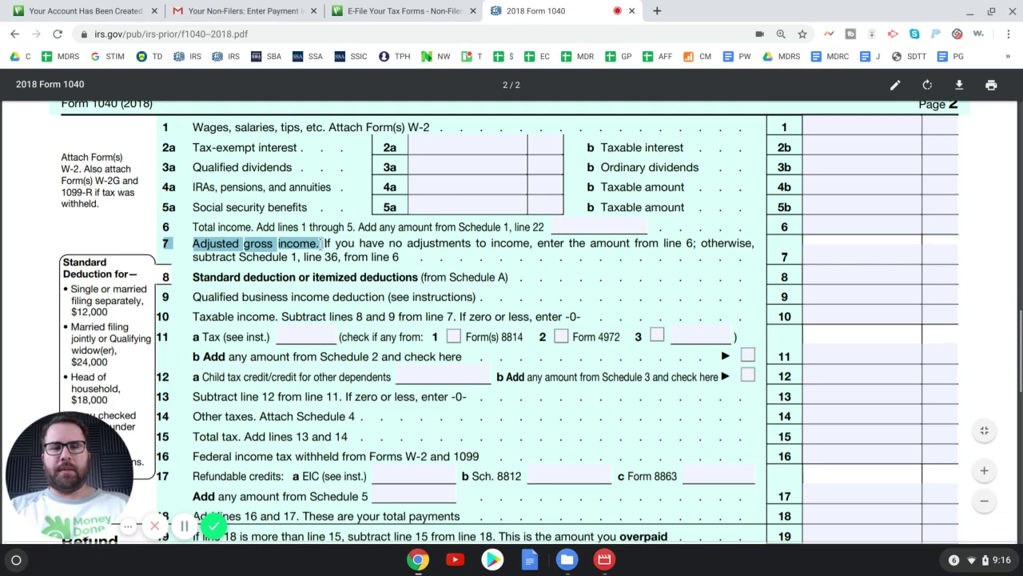
click(813, 256)
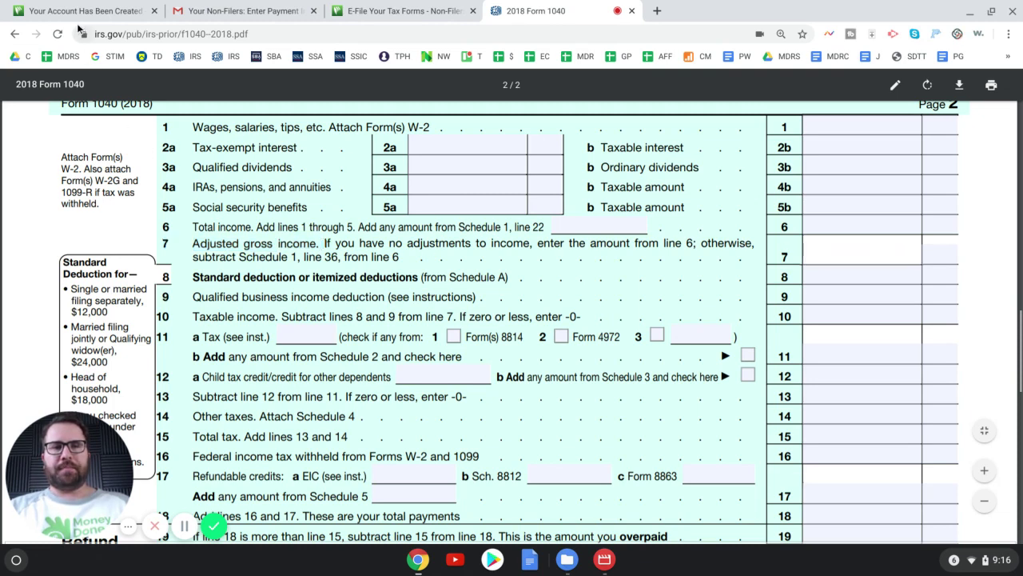
- Return to the E-File Your Tax Forms page, zoom out twice, and scroll to the AGI and signature PIN fields
click(80, 10)
click(399, 10)
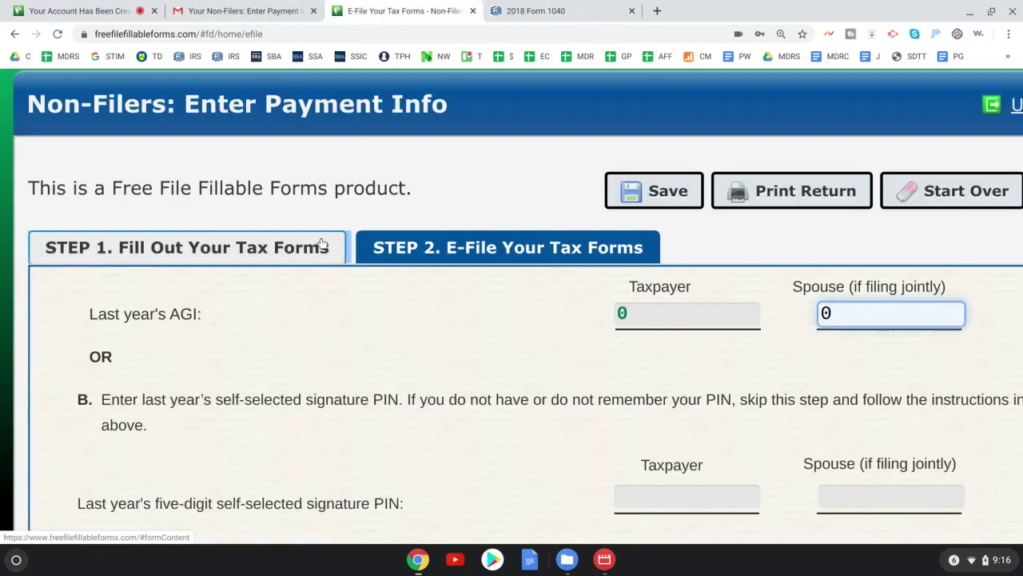
drag(187, 408, 890, 175)
key(ctrl+minus)
scroll(1022, 157, right, 2)
scroll(1022, 157, right, 2)
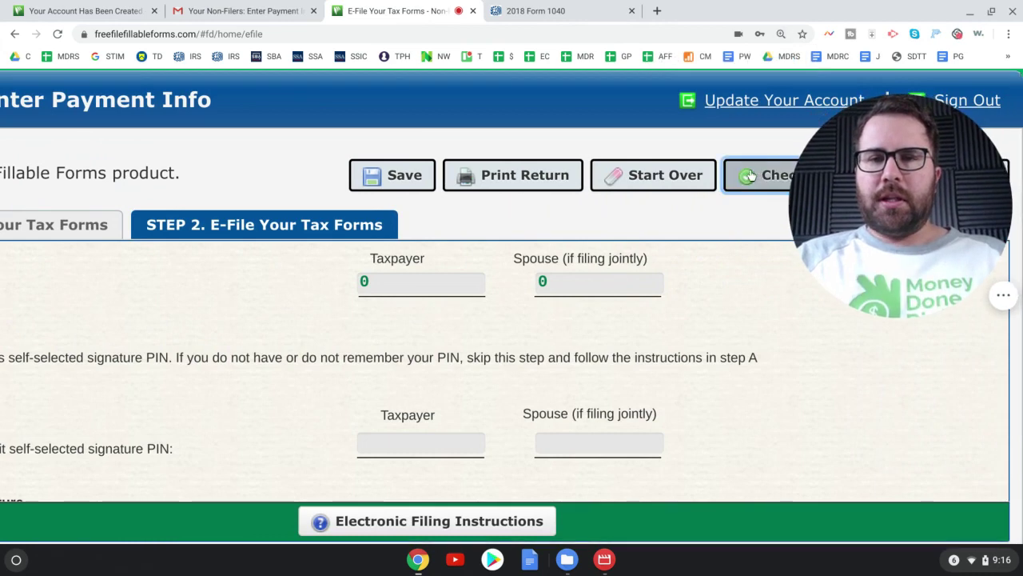
scroll(337, 542, down, 1)
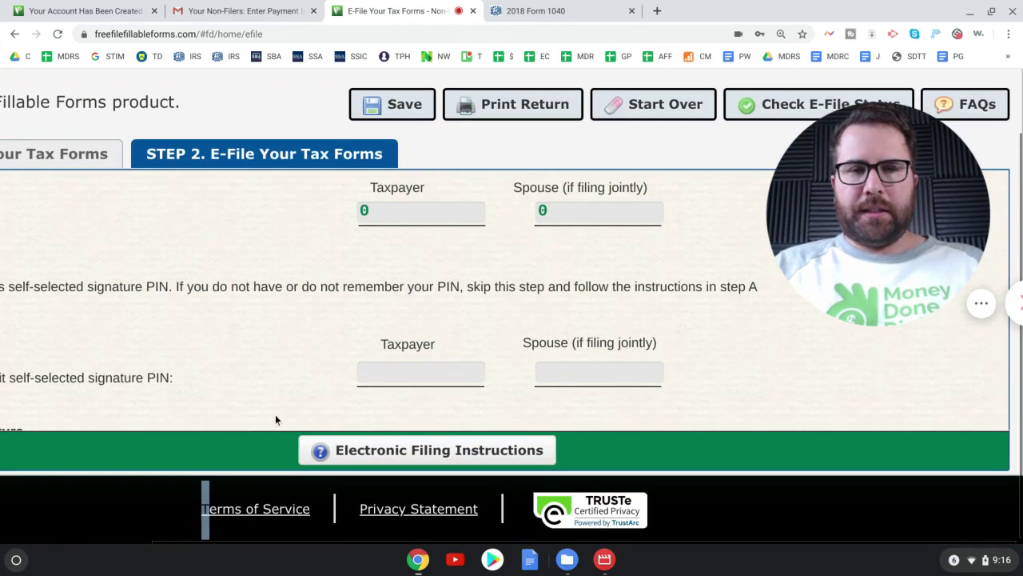
key(ctrl+minus)
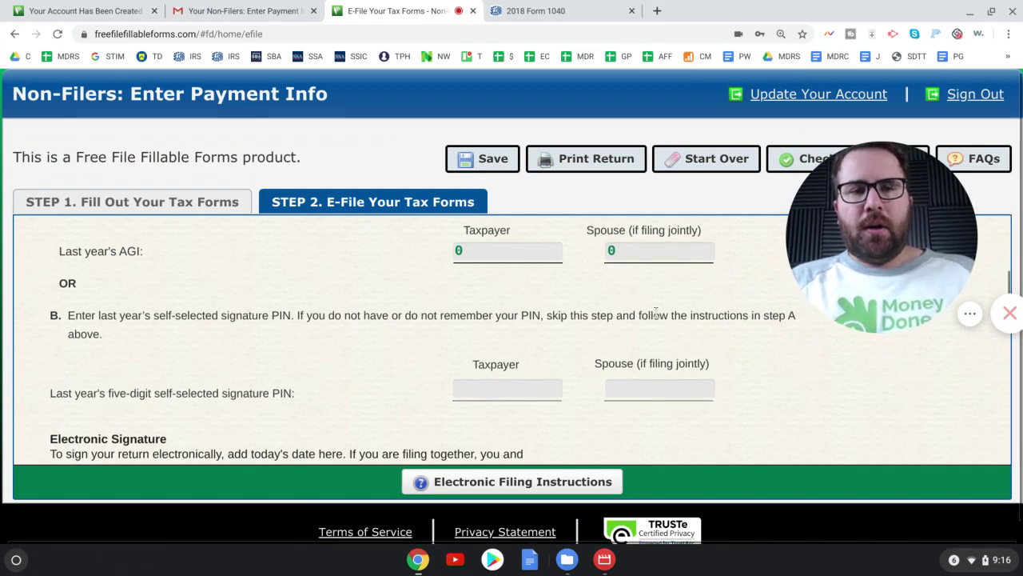
scroll(655, 313, down, 1)
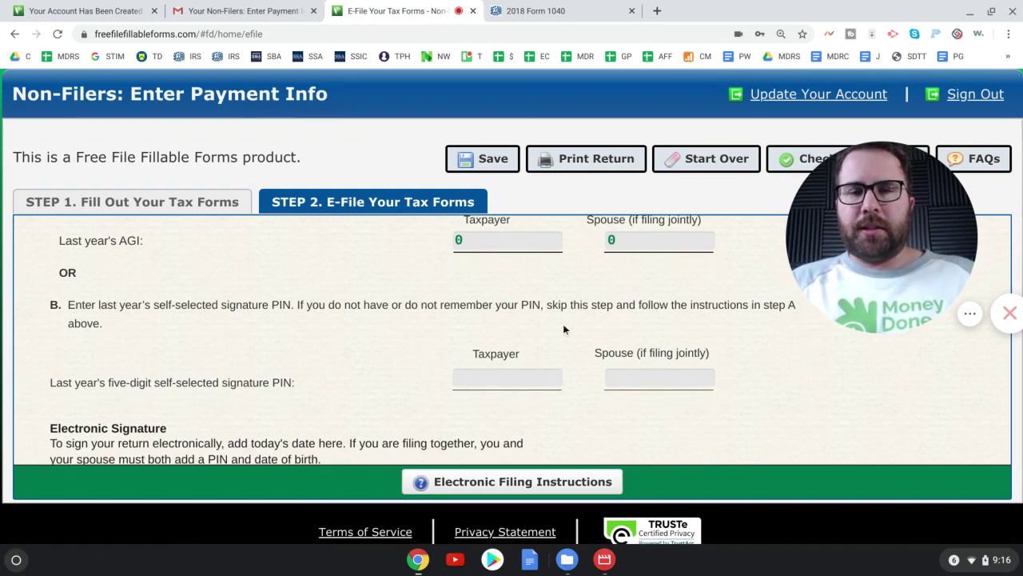
scroll(601, 327, down, 1)
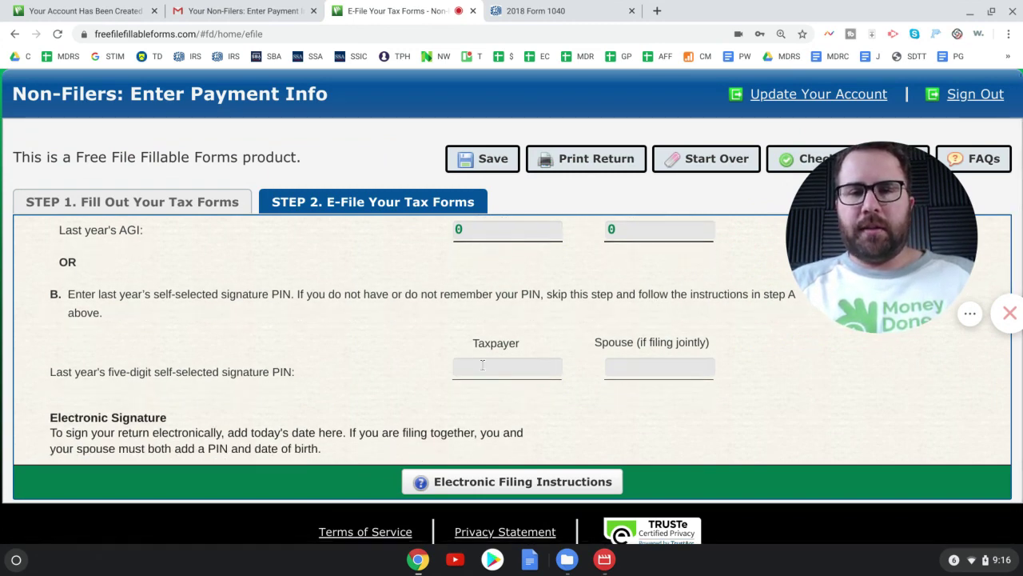
scroll(689, 396, up, 3)
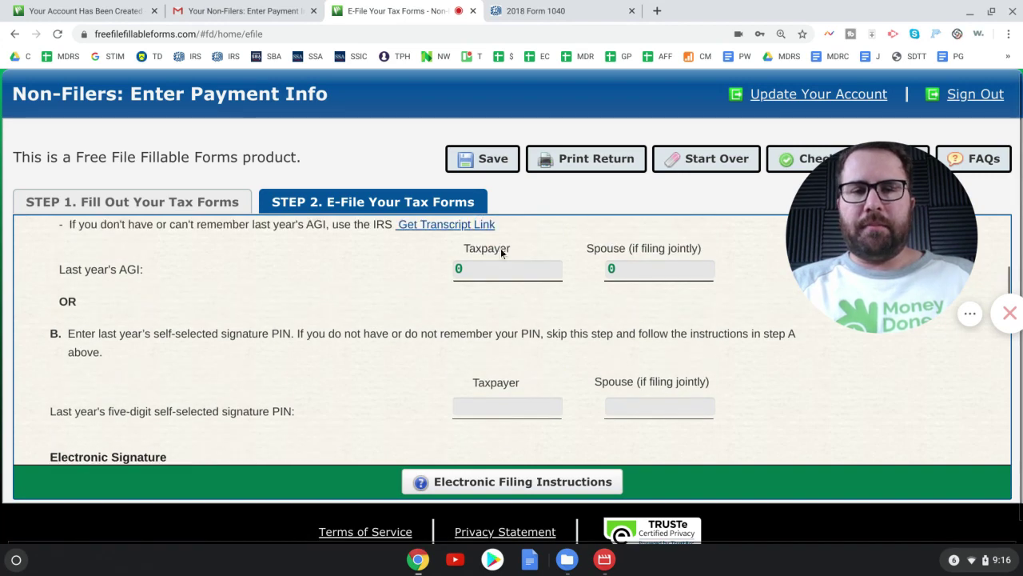
scroll(598, 317, down, 4)
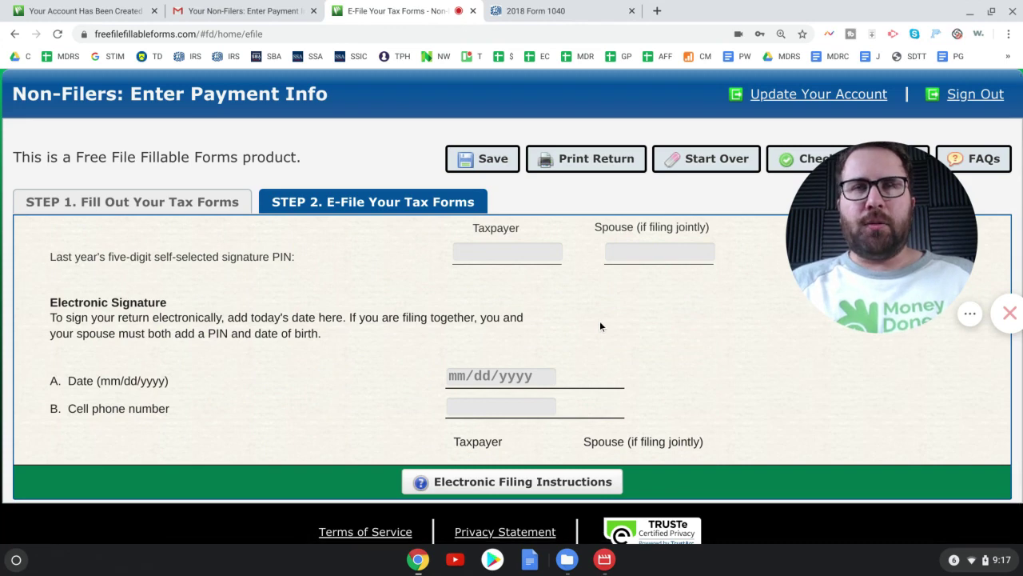
scroll(600, 325, up, 4)
- Step past the taxpayer and spouse AGI fields to the signature date and cell phone fields
click(499, 265)
key(Tab)
scroll(621, 301, down, 4)
scroll(621, 307, down, 2)
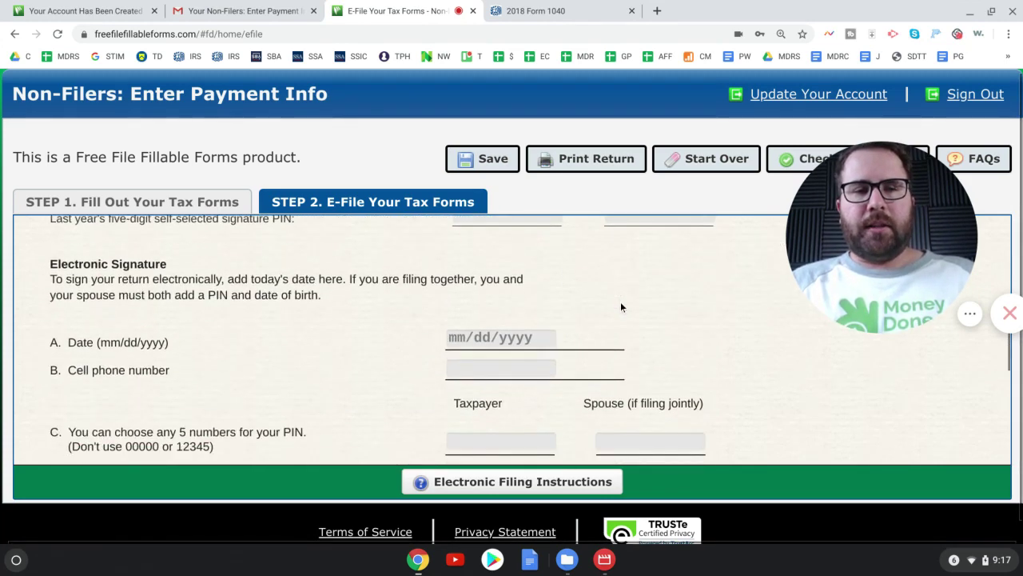
click(450, 302)
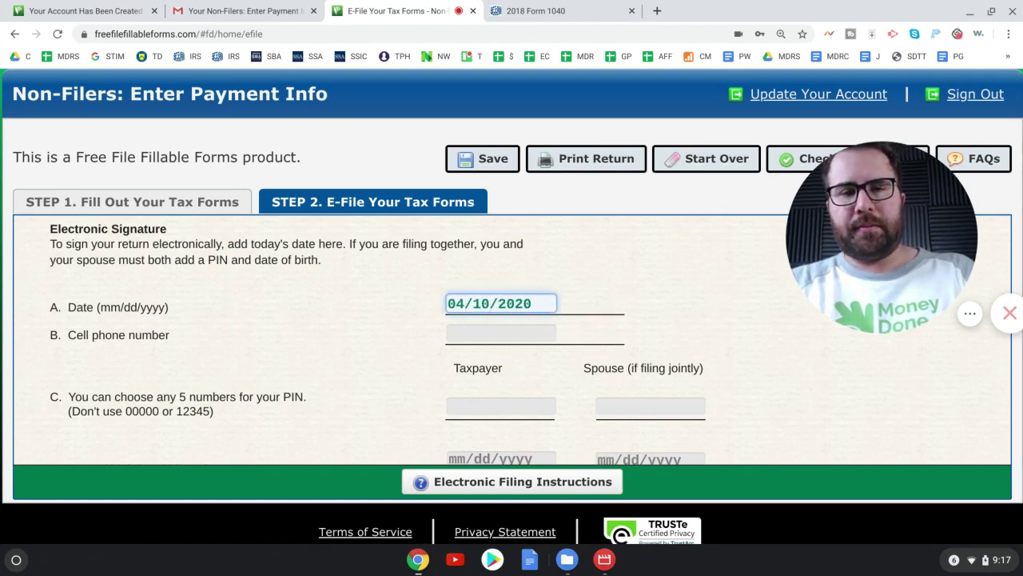
key(Tab)
text(1)
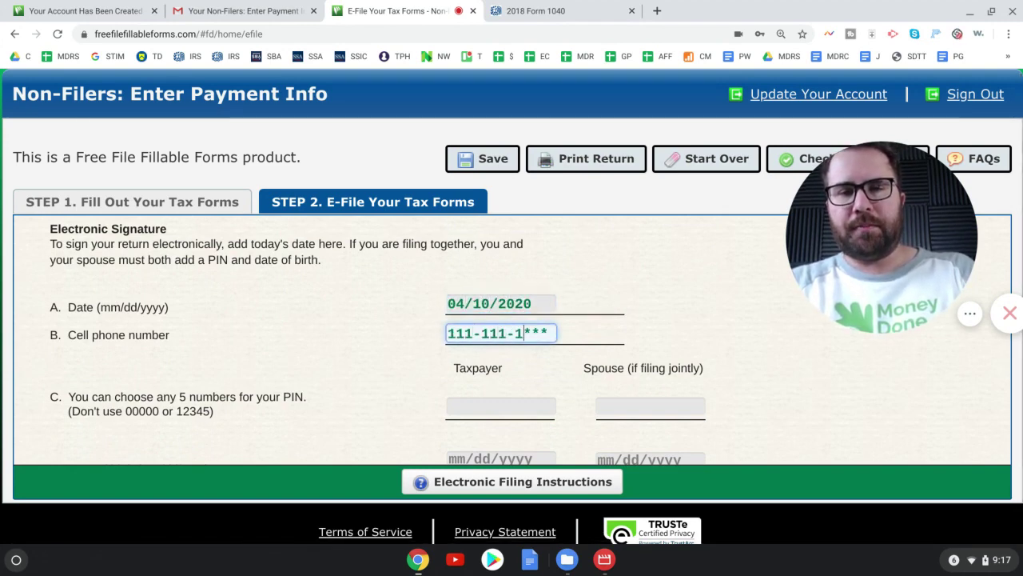
scroll(492, 349, down, 4)
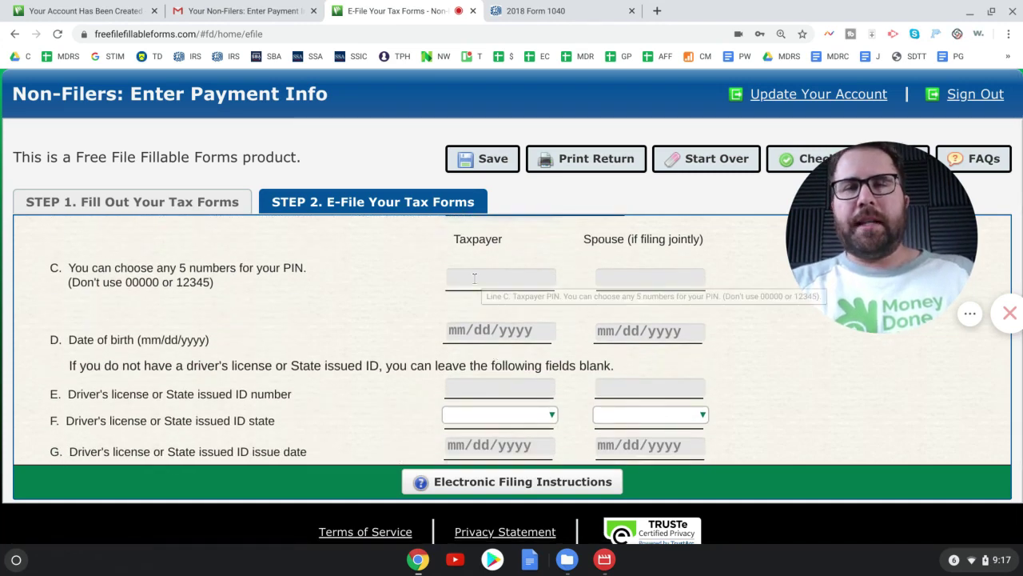
- Enter the taxpayer's five-digit signature PIN and begin the spouse's PIN
click(475, 276)
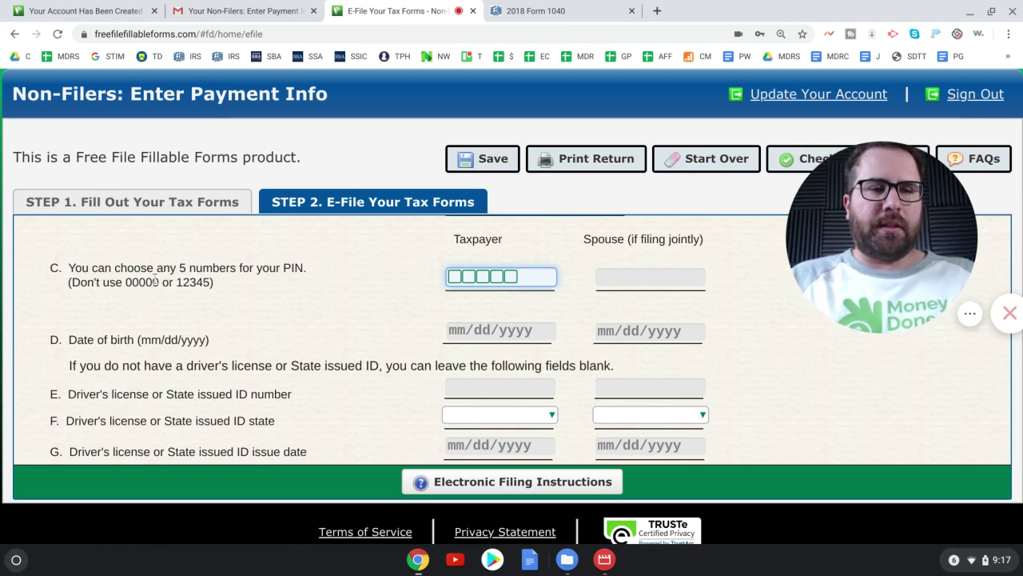
key(Tab)
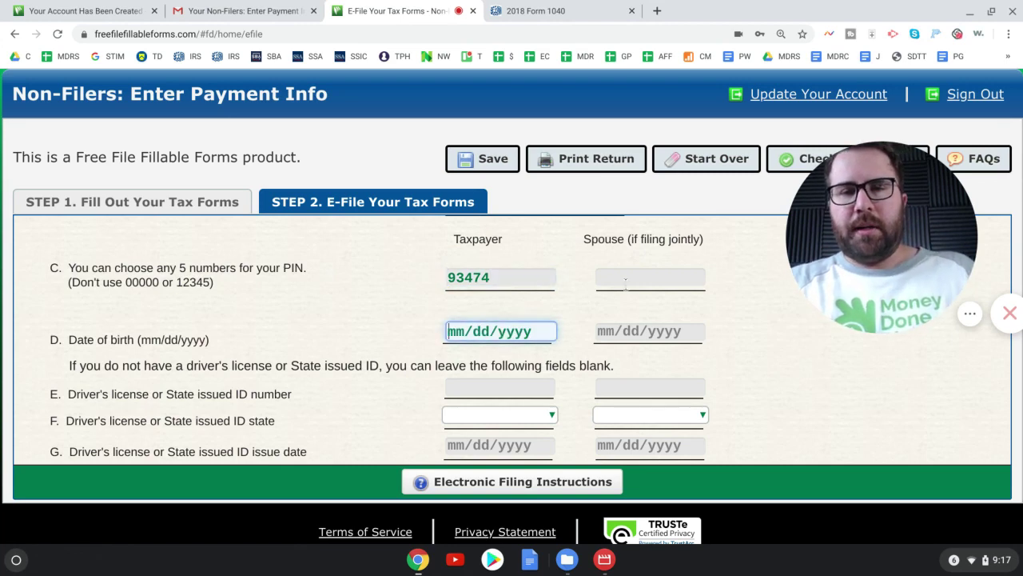
click(629, 285)
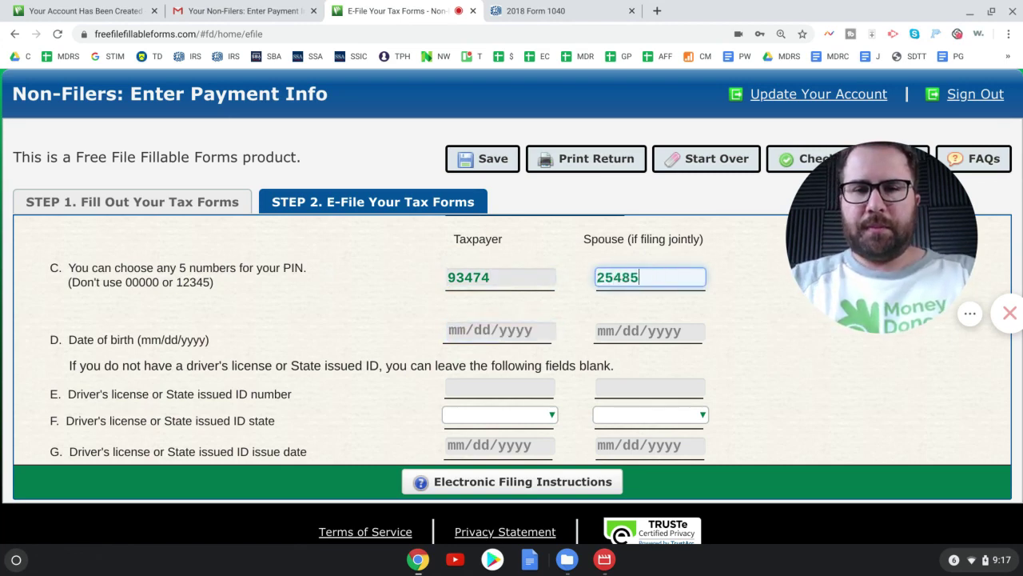
- Enter the taxpayer's date of birth 01/01/1970 and start the spouse's birth date
click(448, 321)
text(01/01/1970)
key(Tab)
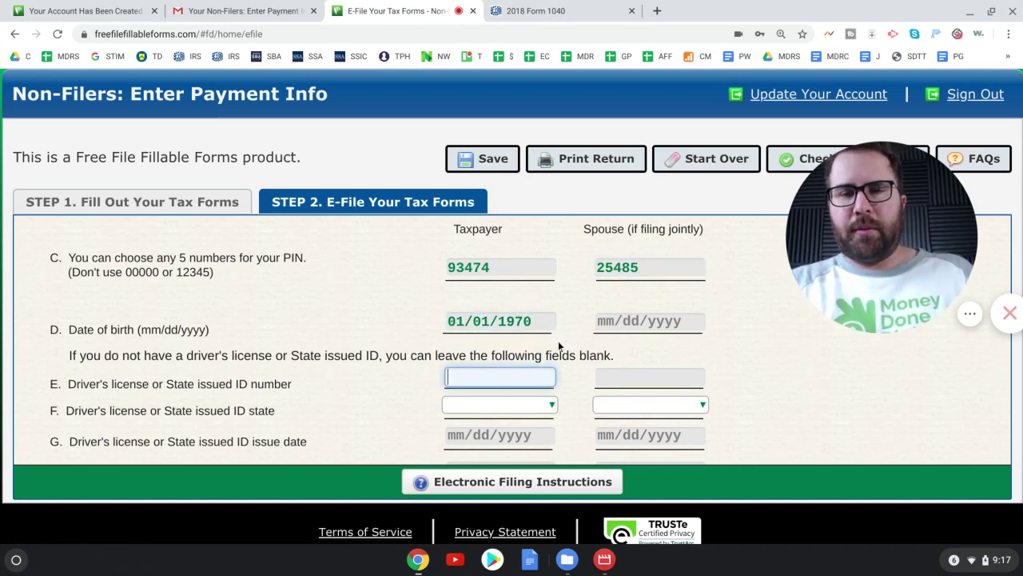
click(603, 322)
text(0101)
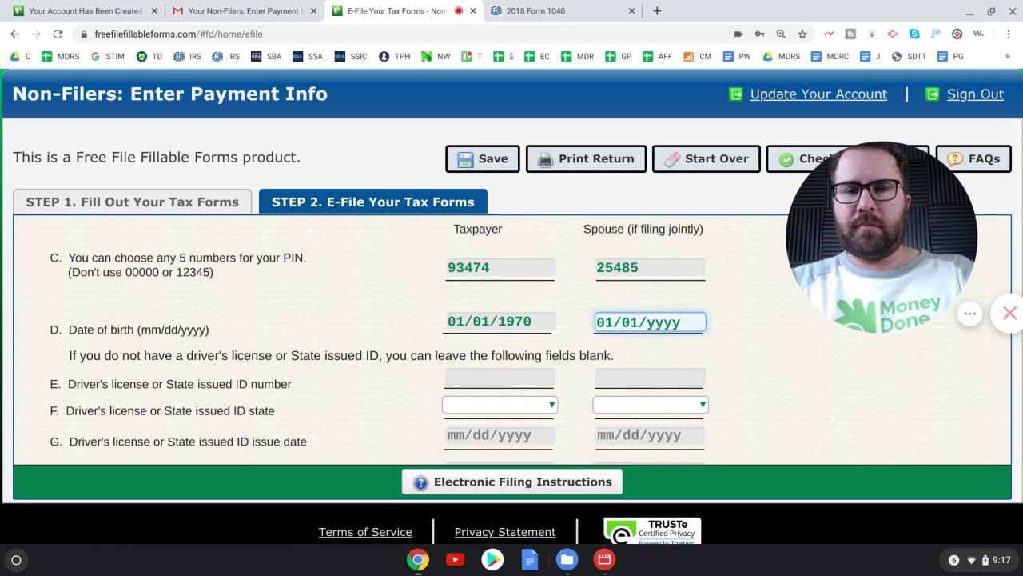
- Enter the driver's license numbers and choose CA as the license state for taxpayer and spouse
scroll(448, 351, down, 3)
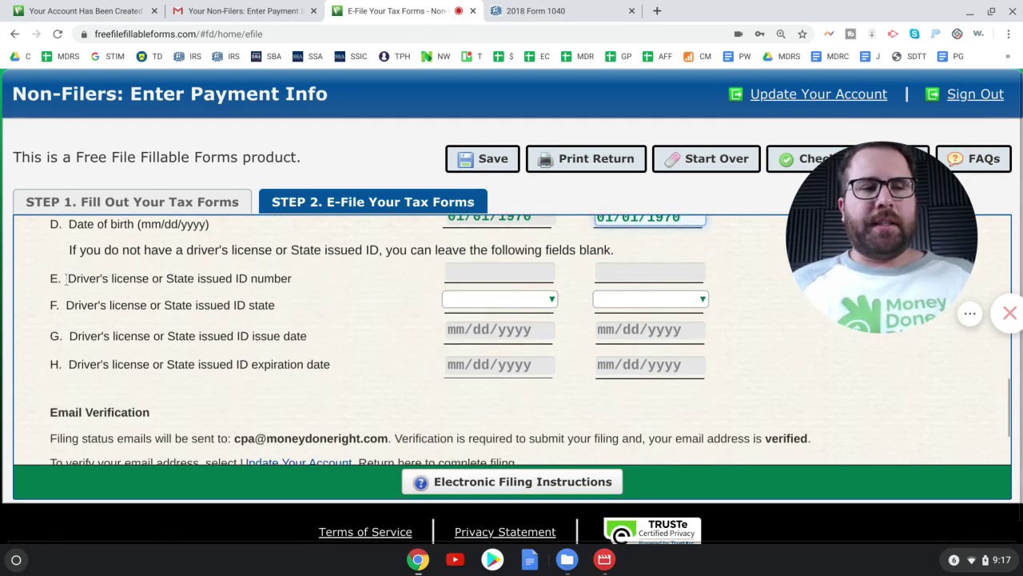
drag(64, 278, 263, 279)
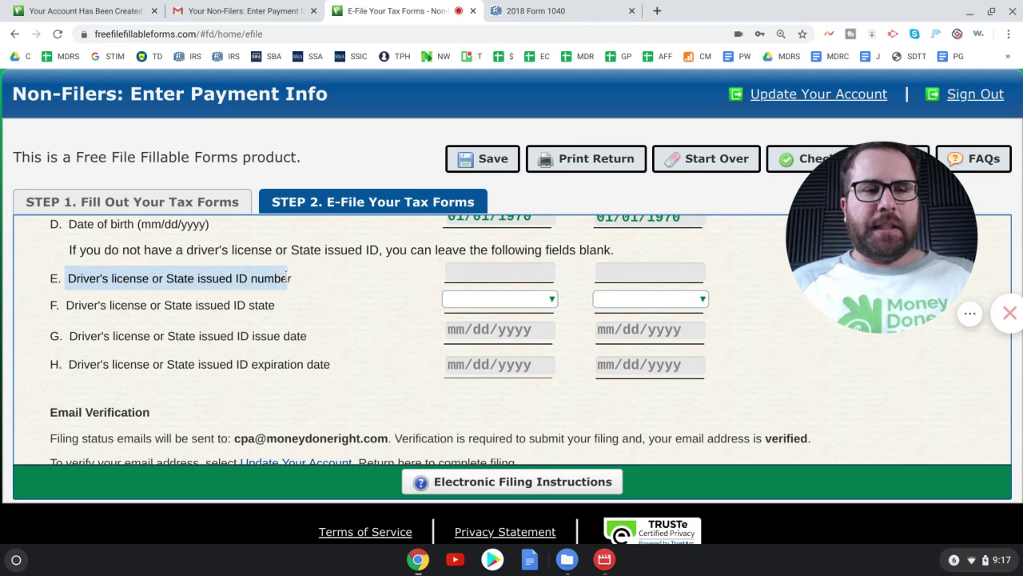
click(478, 273)
text(D1111111)
key(Tab)
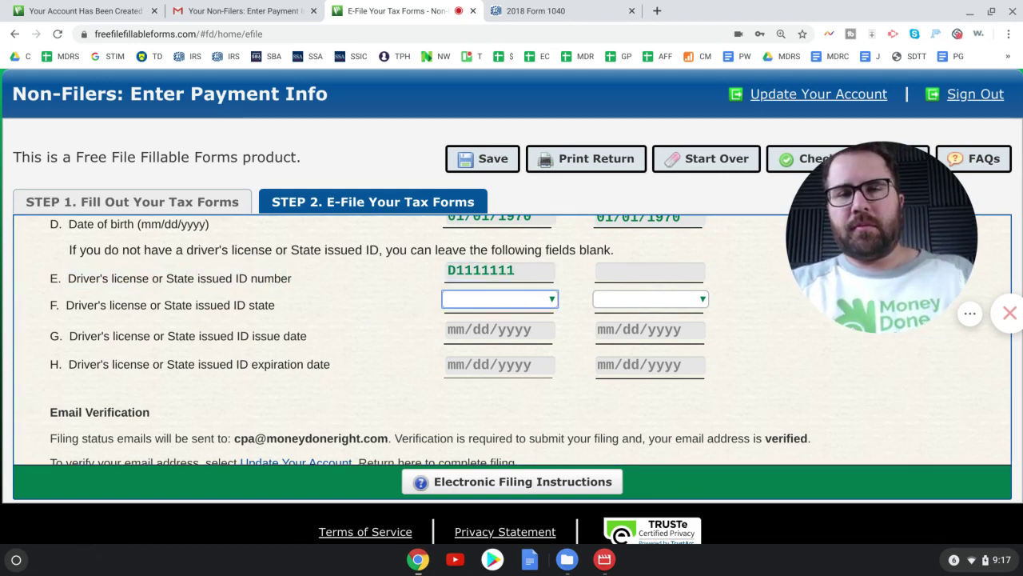
click(602, 269)
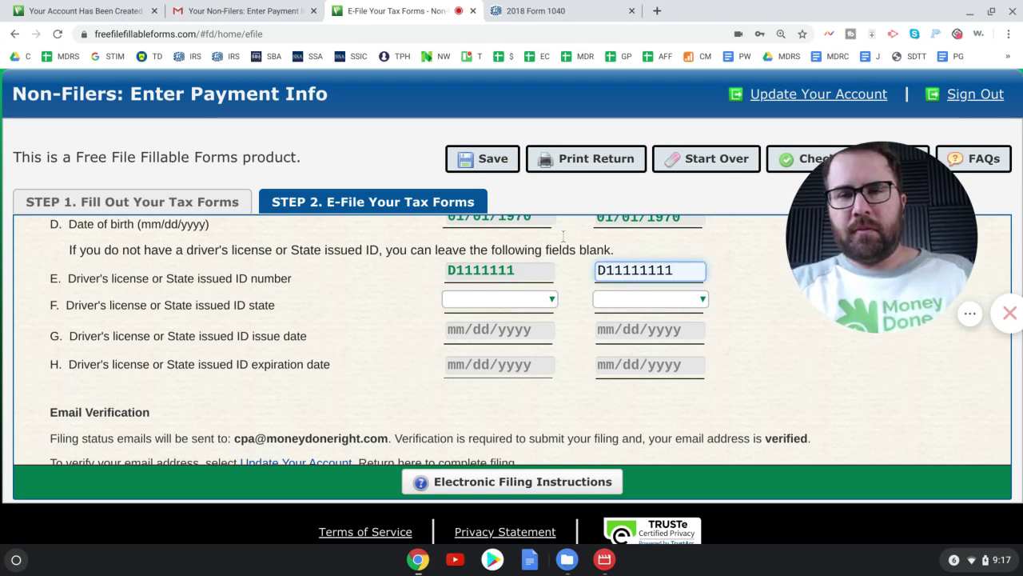
click(501, 301)
click(492, 192)
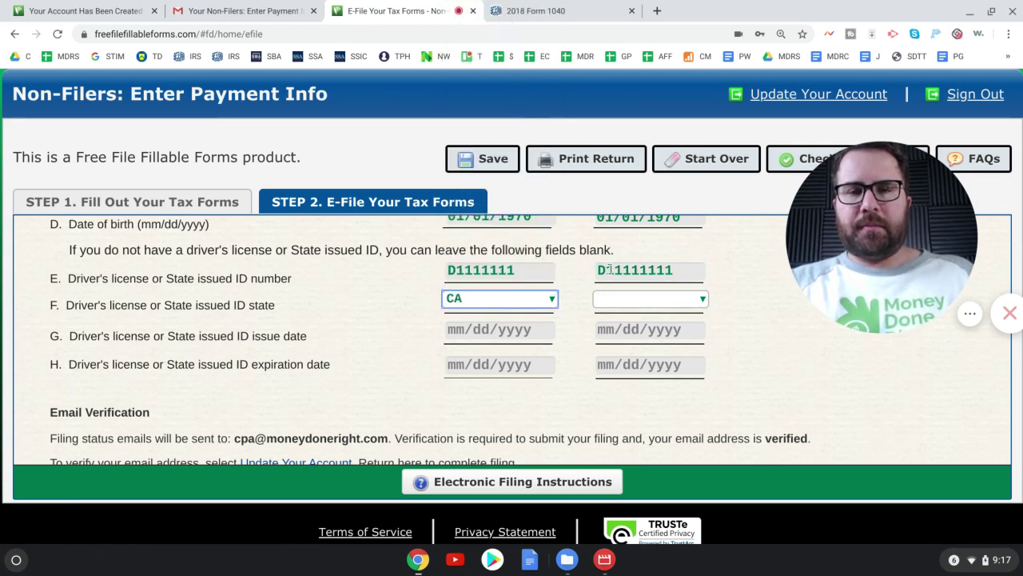
click(644, 299)
click(625, 192)
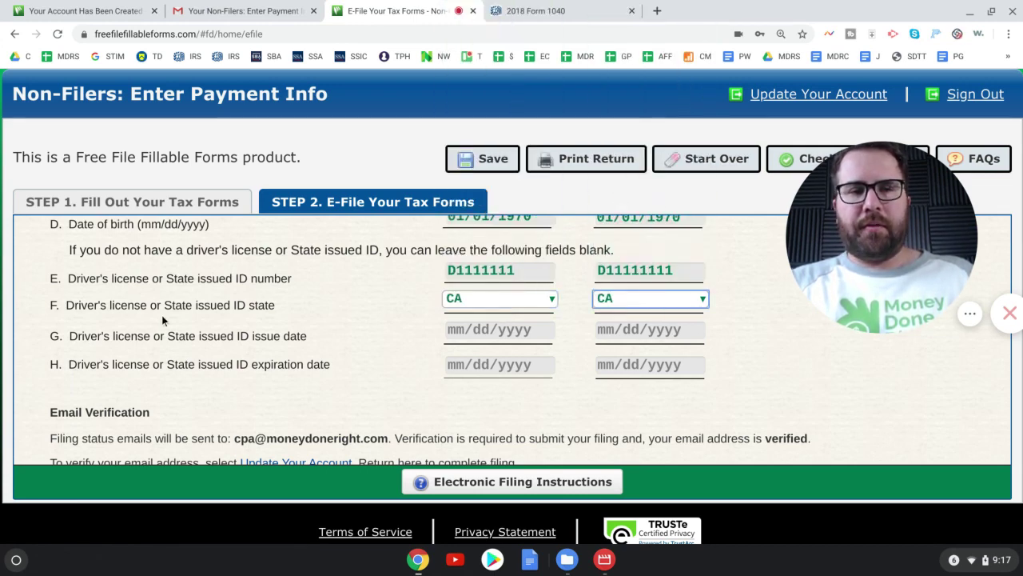
- Fill license issue dates 01/01/2020 and 01/01/2019 and expiration dates 01/01/2025 for both filers
drag(71, 336, 297, 336)
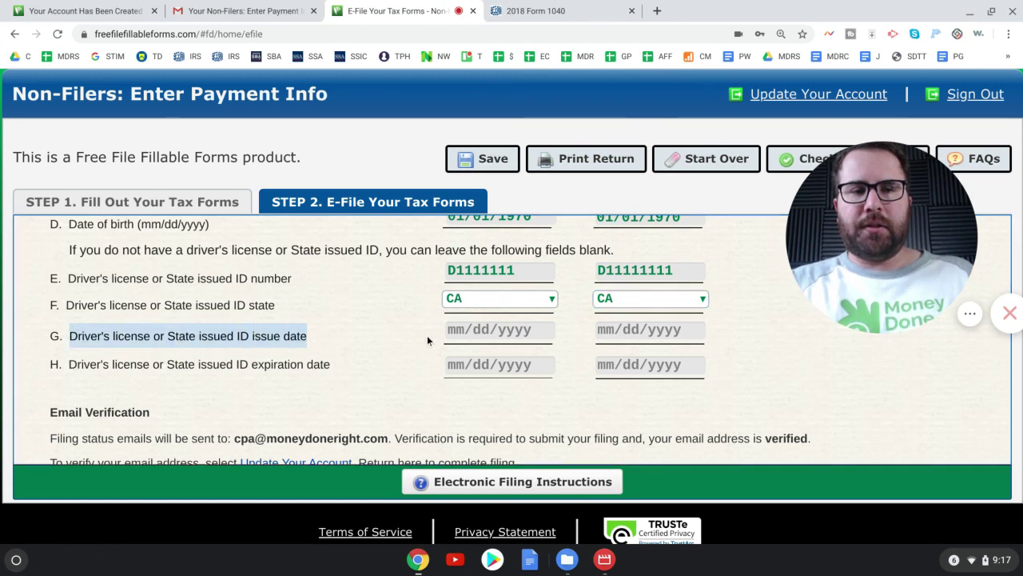
click(469, 331)
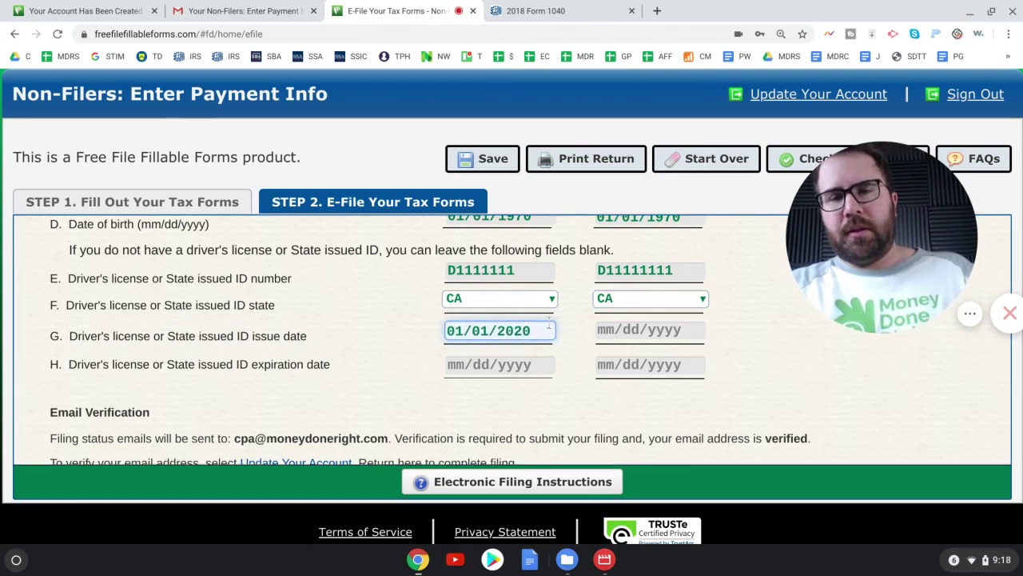
text(01/01/2020)
click(600, 330)
text(01)
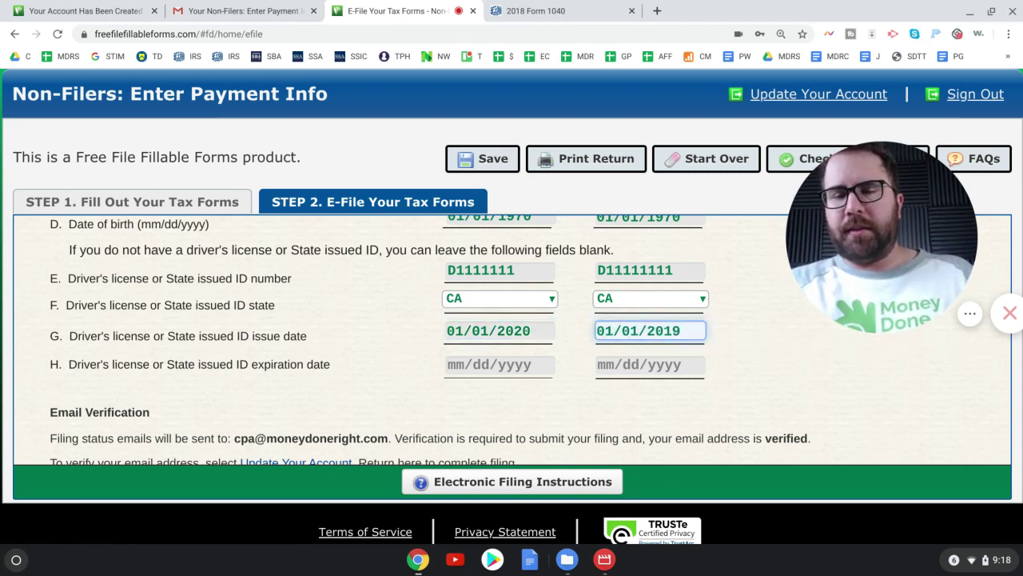
click(447, 365)
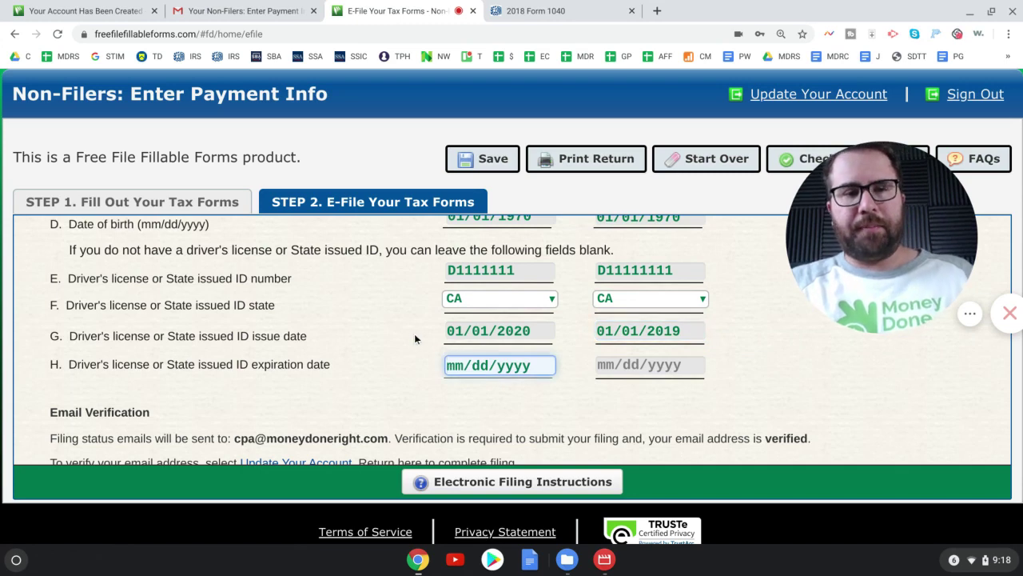
text(01/01)
key(BackSpace)
key(BackSpace)
key(BackSpace)
key(BackSpace)
text(01012025)
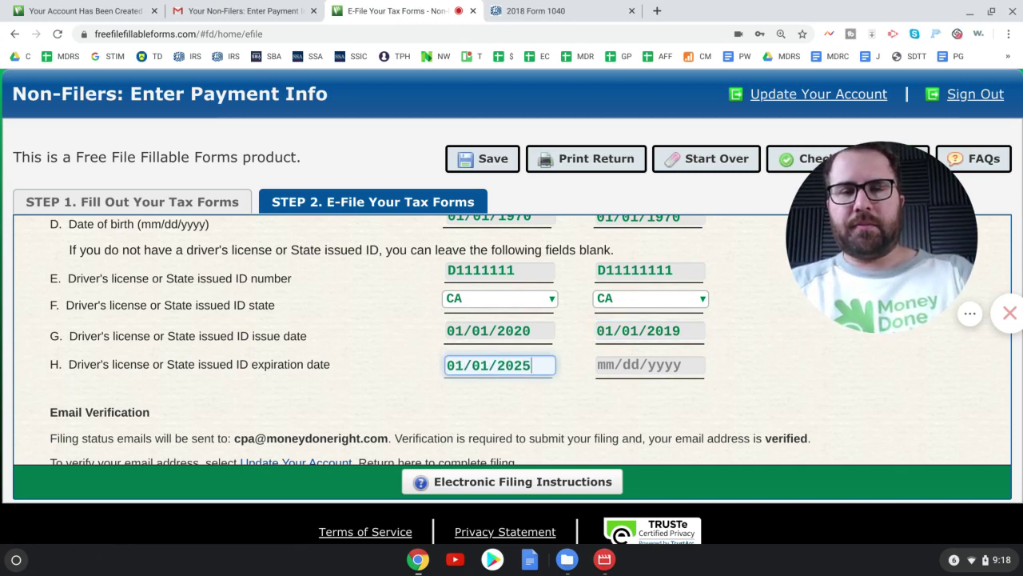
click(596, 368)
text(01012025)
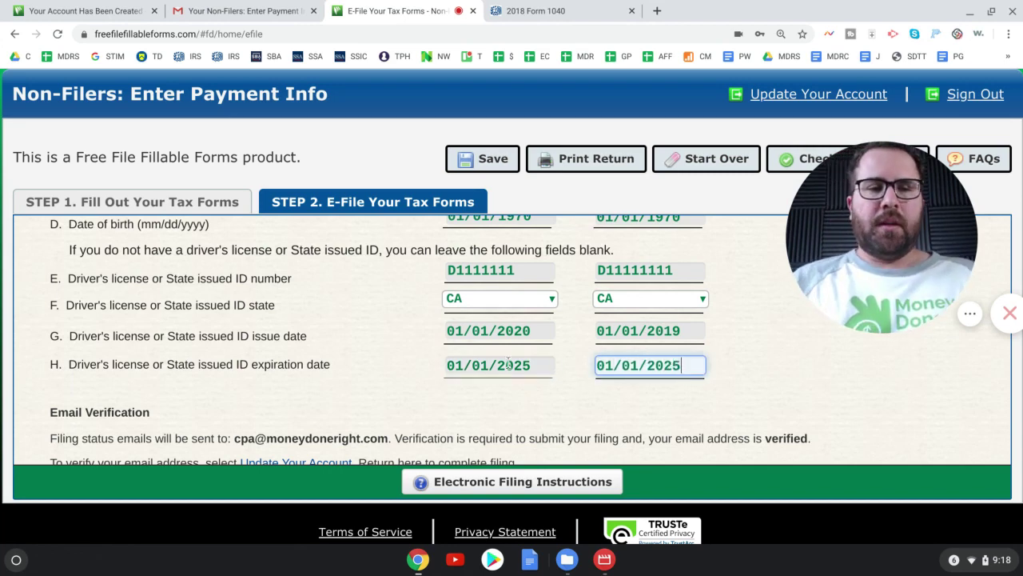
- Highlight the email verification requirement and confirm the account's email address
scroll(509, 364, down, 2)
scroll(508, 364, down, 3)
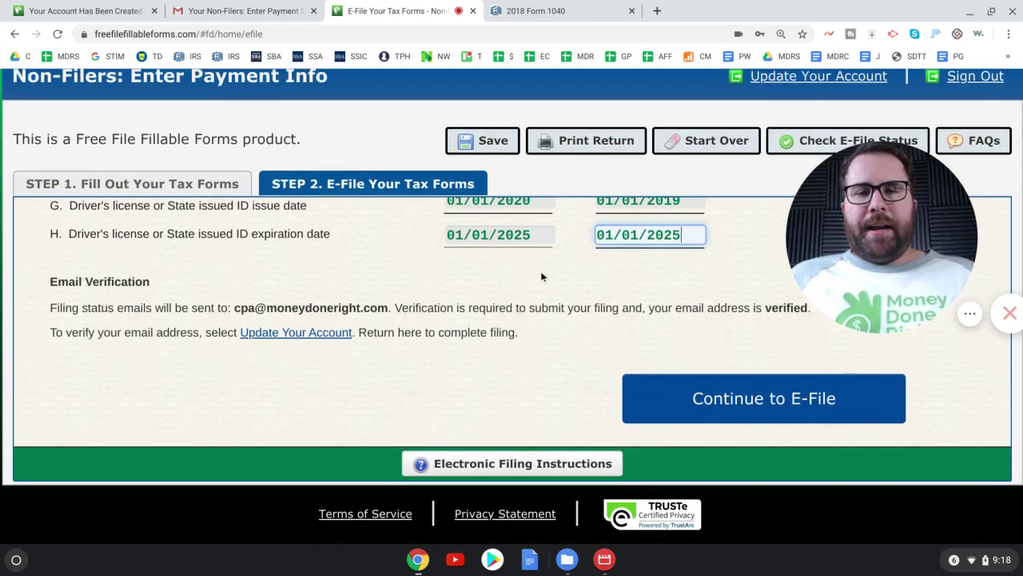
drag(795, 237, 833, 229)
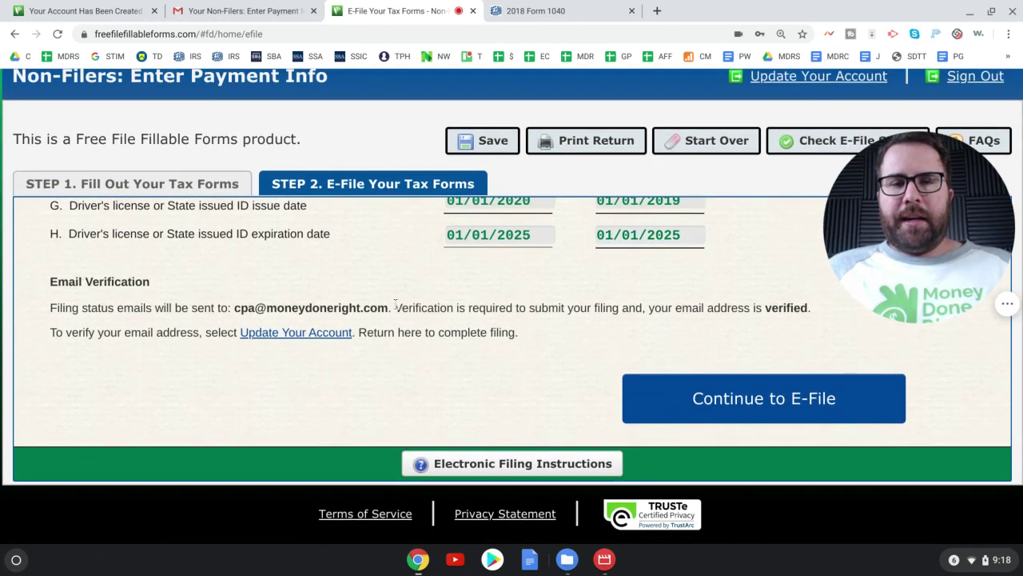
drag(394, 308, 808, 304)
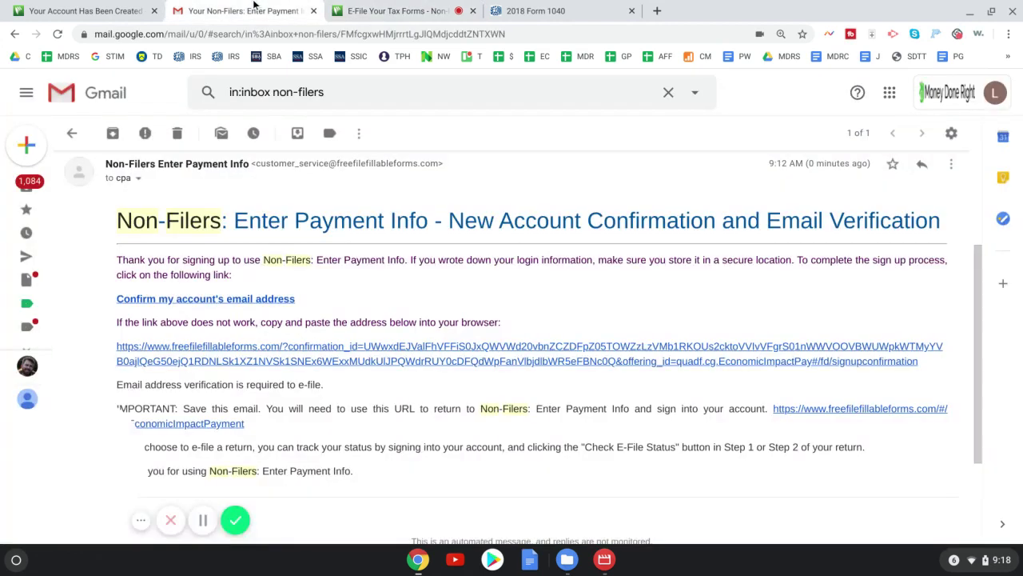
click(190, 300)
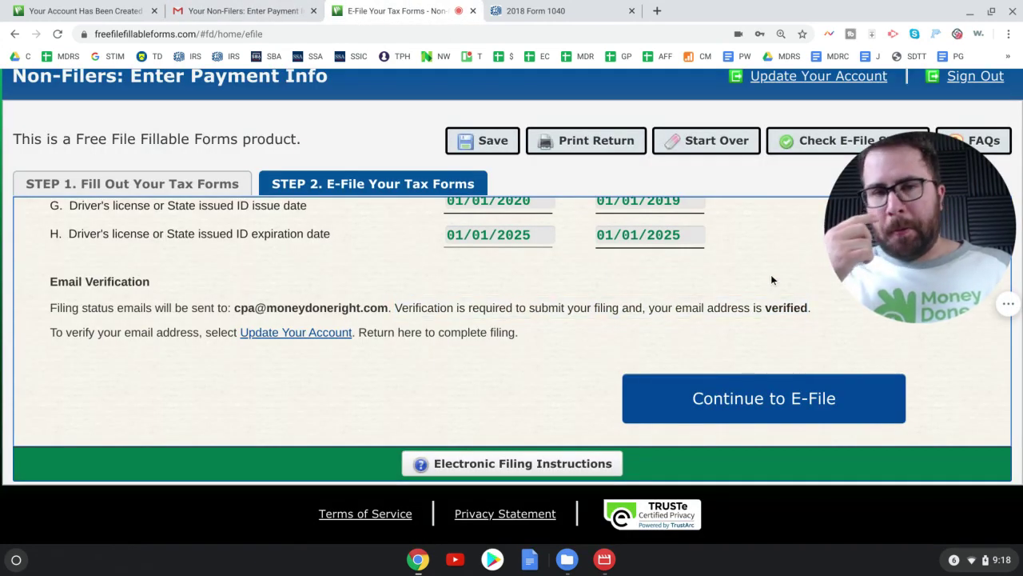
- Continue to e-file, enter the security captcha code, and submit it
click(284, 335)
mouse_move(899, 246)
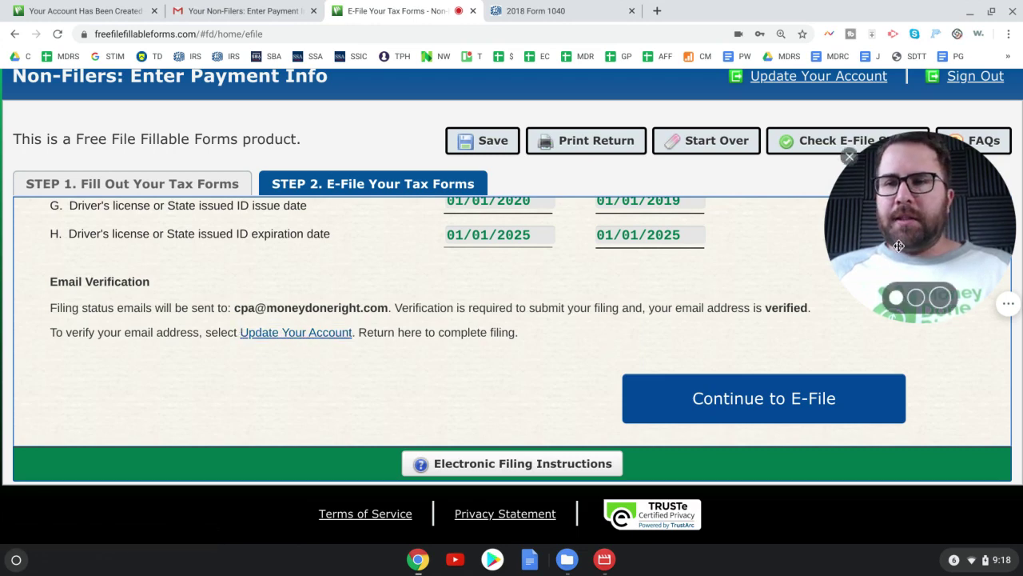
click(769, 397)
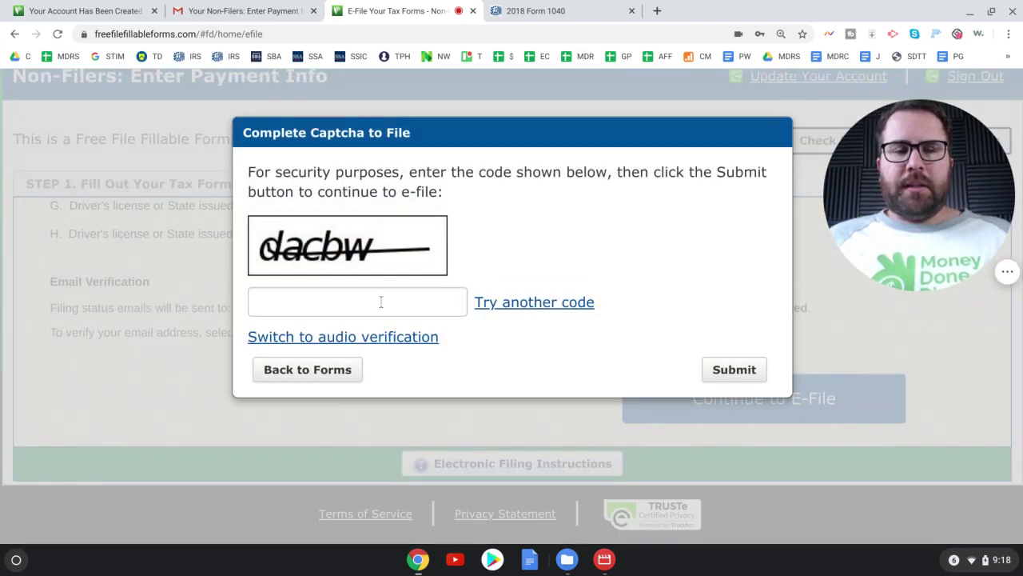
click(381, 302)
text(dacbw)
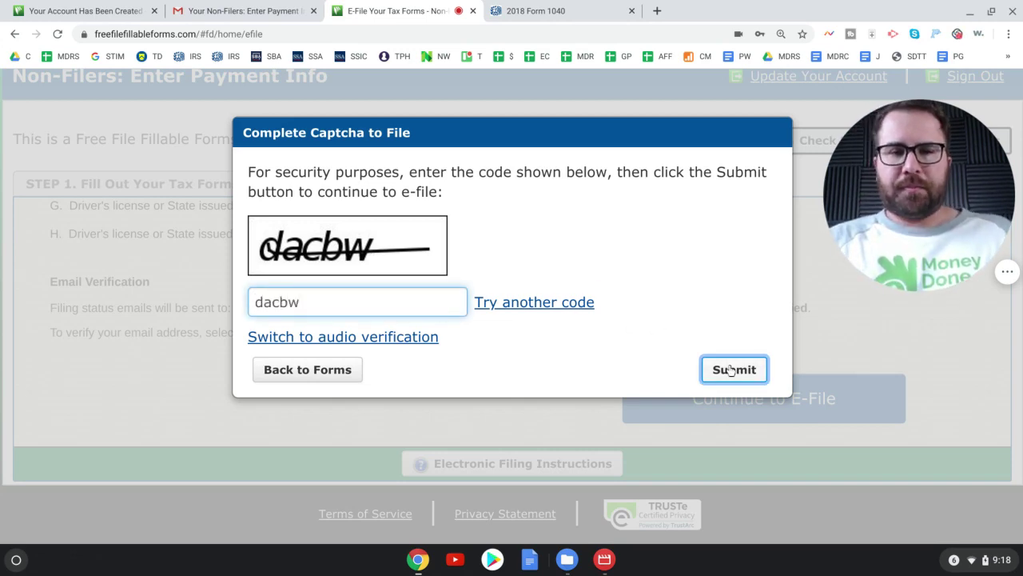
click(730, 369)
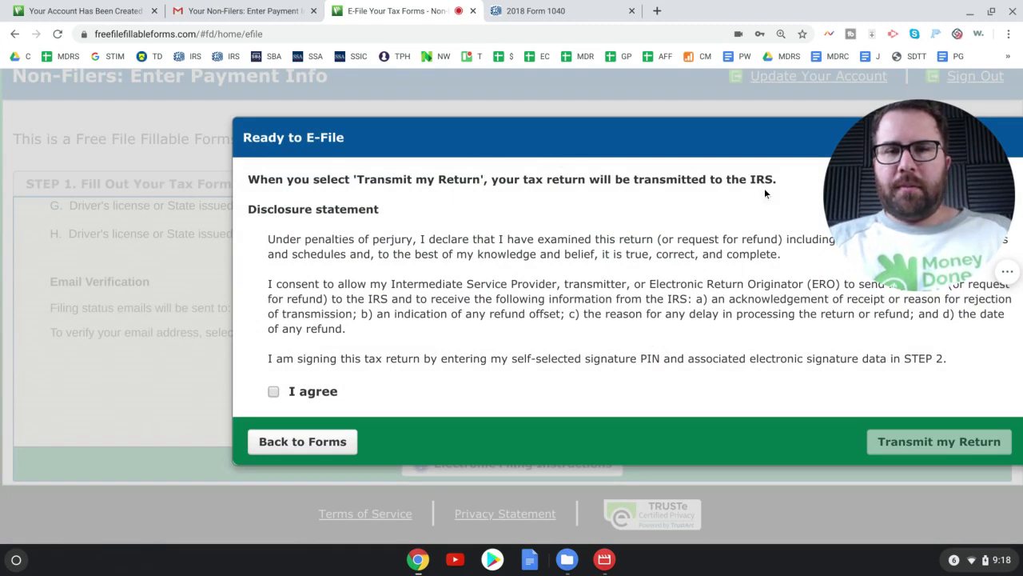
- Accept the Ready to E-File disclosure statement by ticking I agree
drag(930, 183, 64, 466)
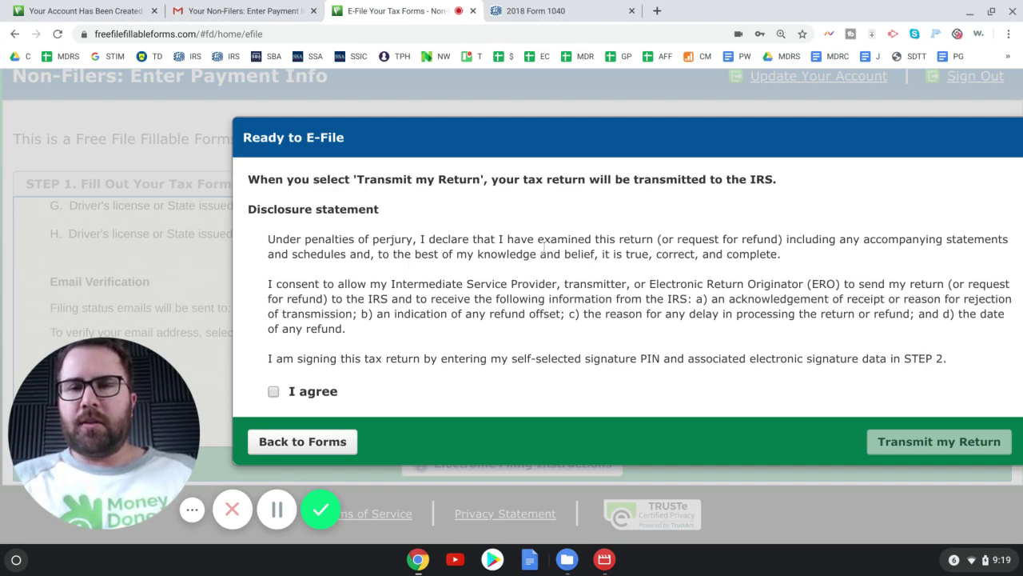
click(275, 391)
click(954, 446)
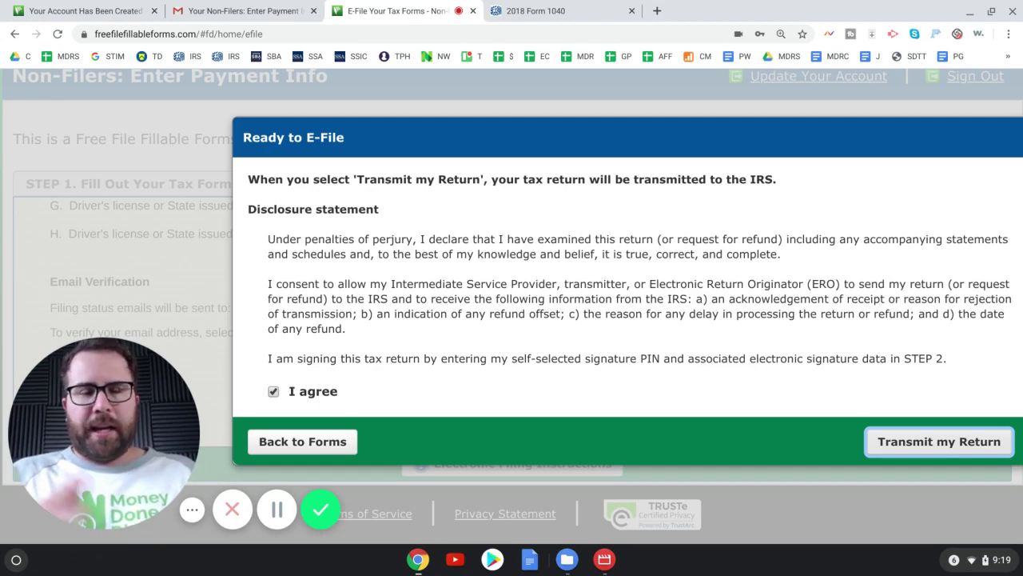
click(734, 457)
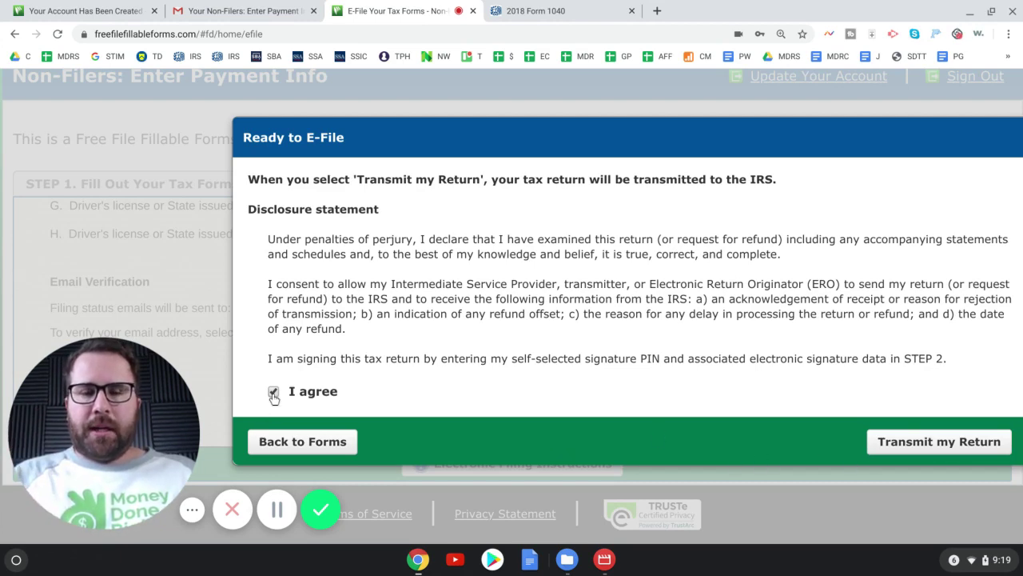
click(907, 454)
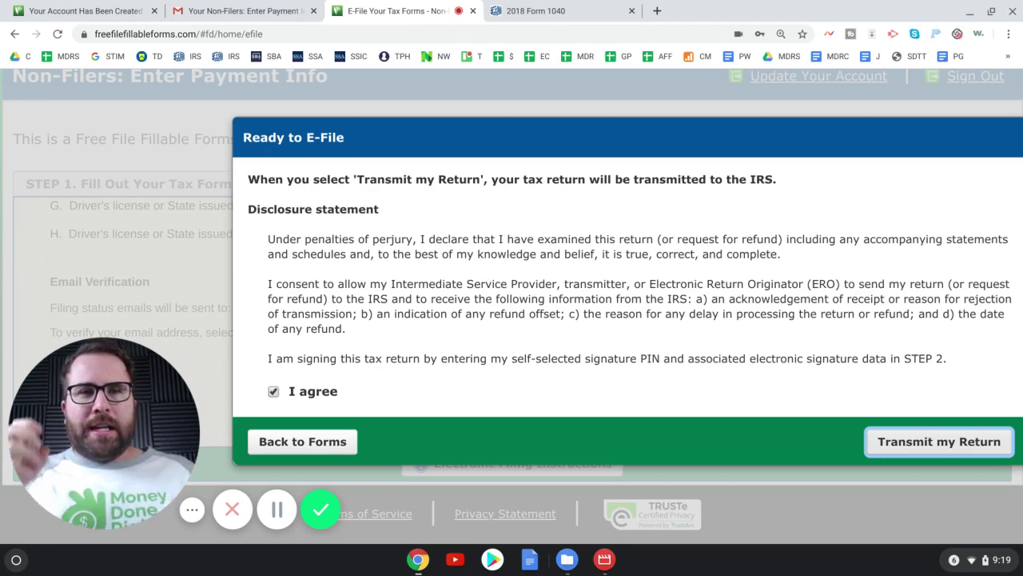
click(319, 504)
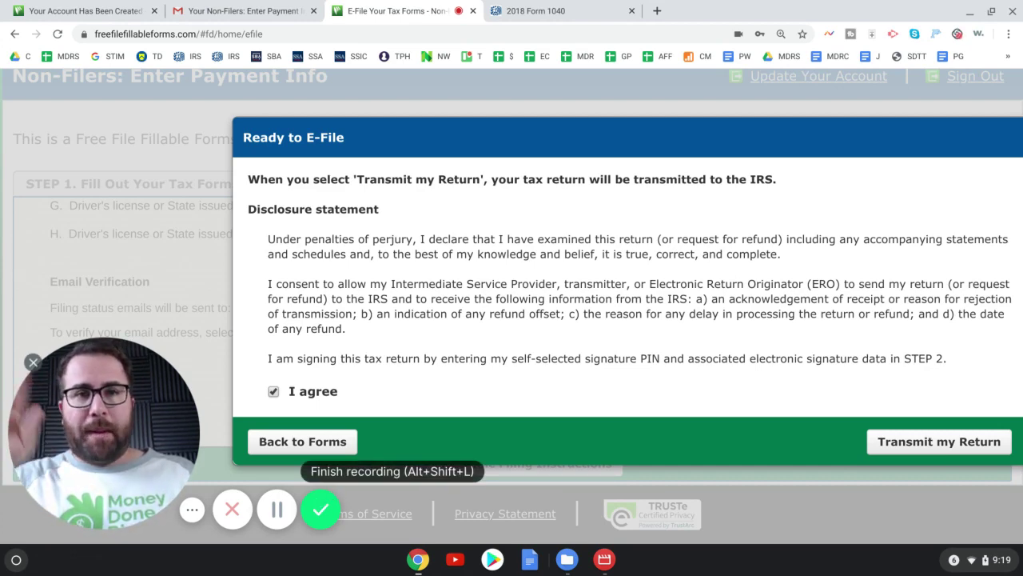